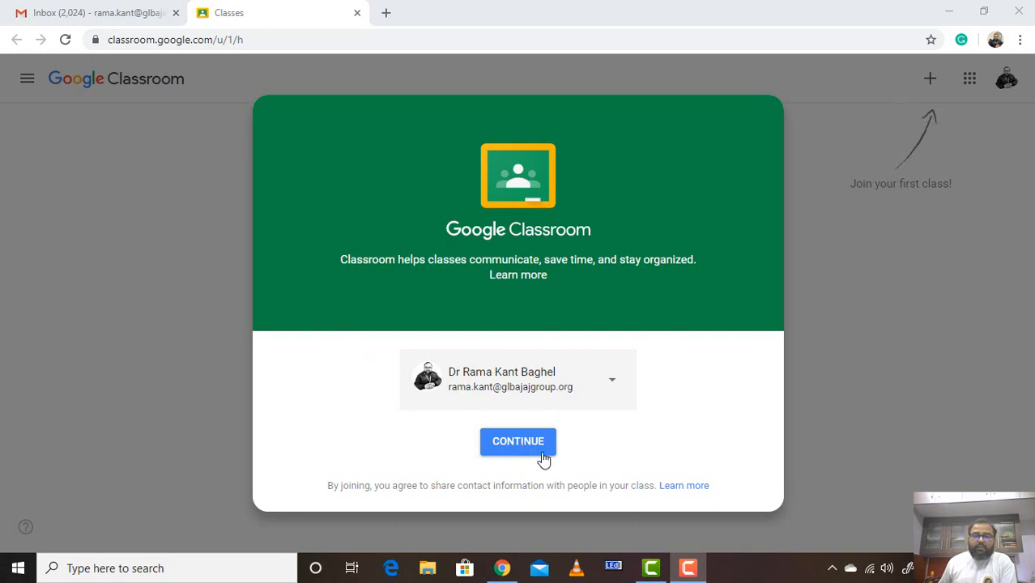
Select the teacher's institute account, continue into Google Classroom with it and choose the teacher role
left_click(613, 393)
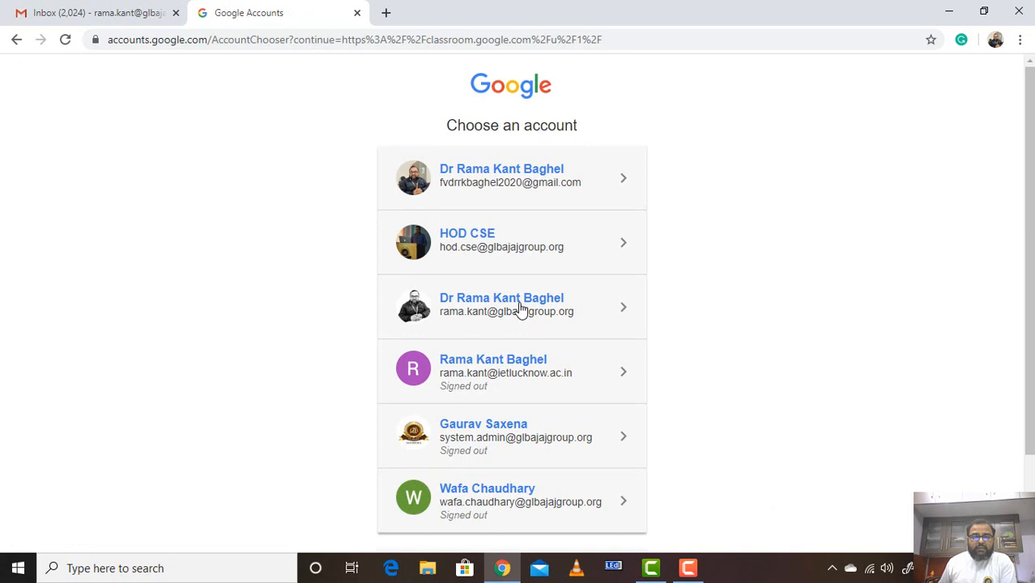
left_click(522, 311)
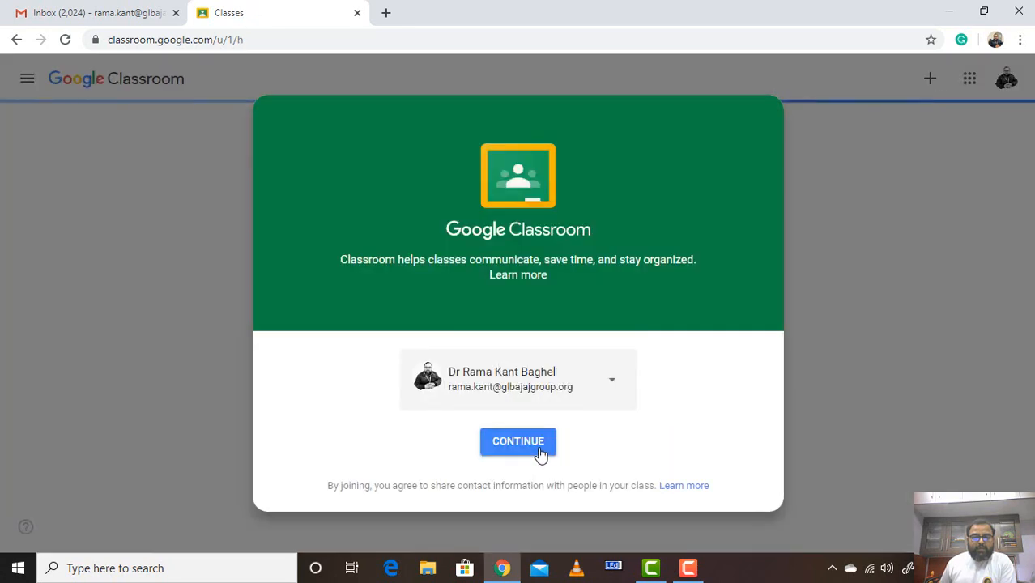
left_click(518, 441)
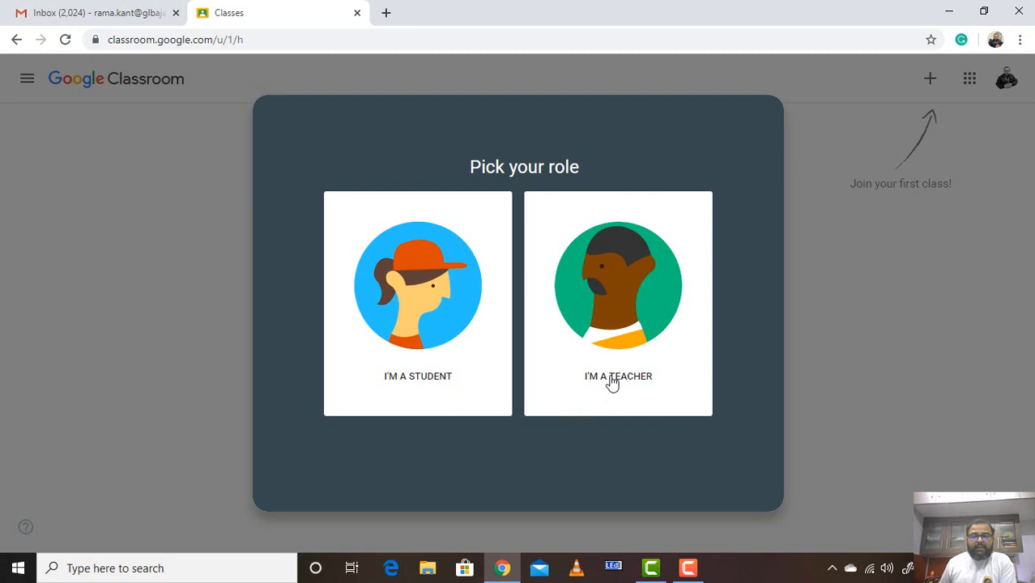
left_click(612, 383)
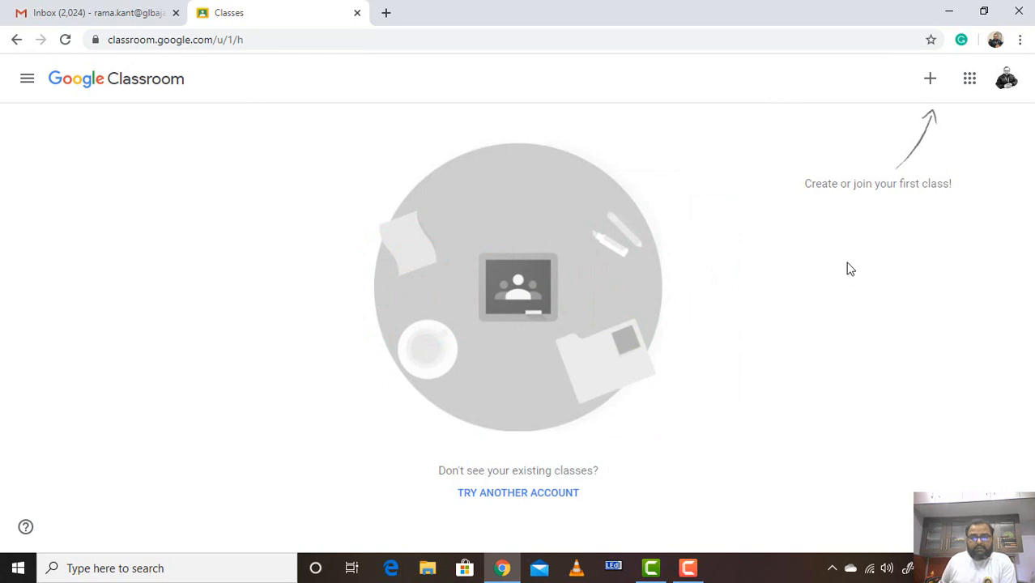
Start a new class, entering TAFL as class name, A as section and TAFL as subject
left_click(929, 84)
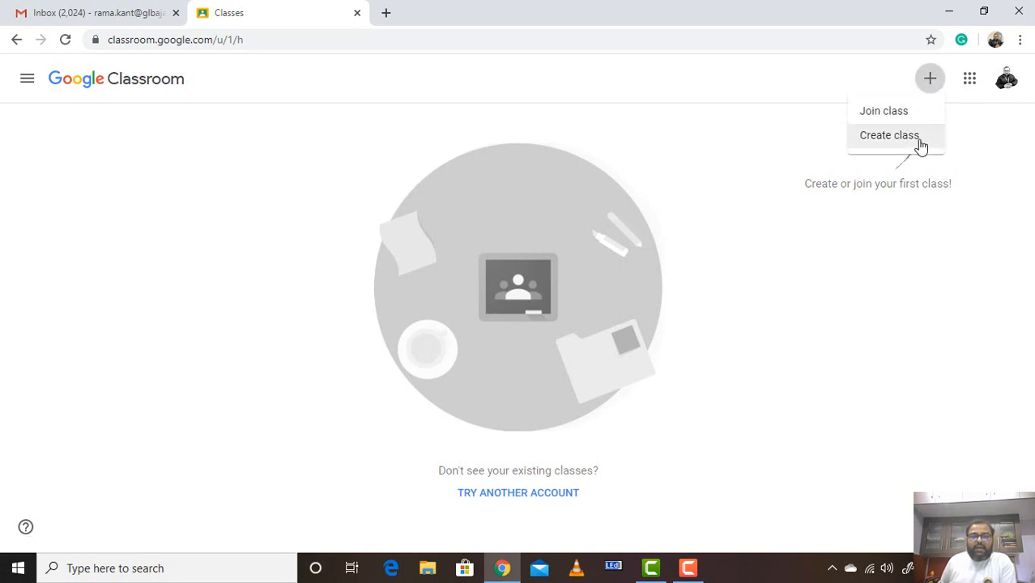
left_click(921, 146)
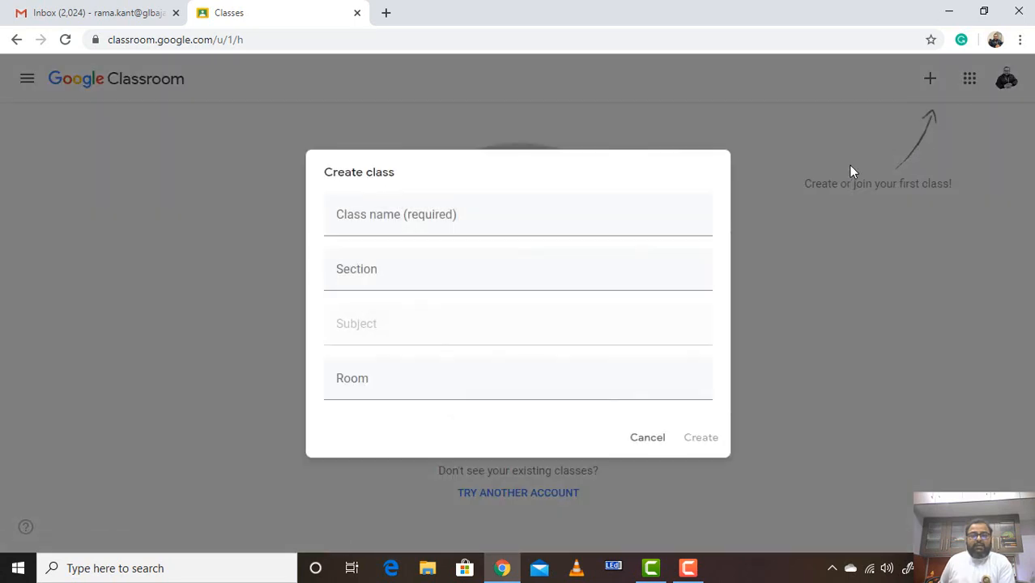
left_click(594, 220)
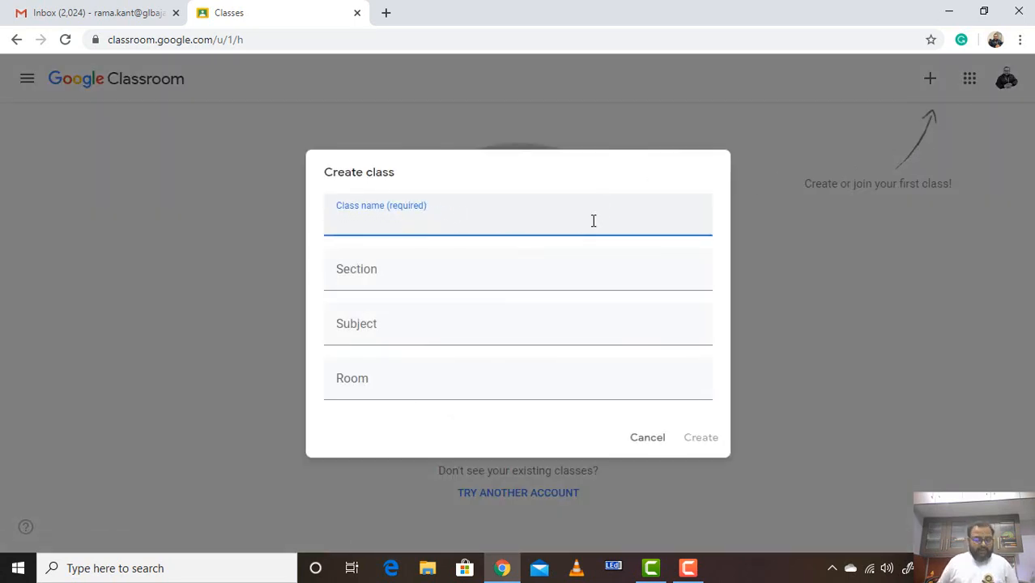
type("TAFL")
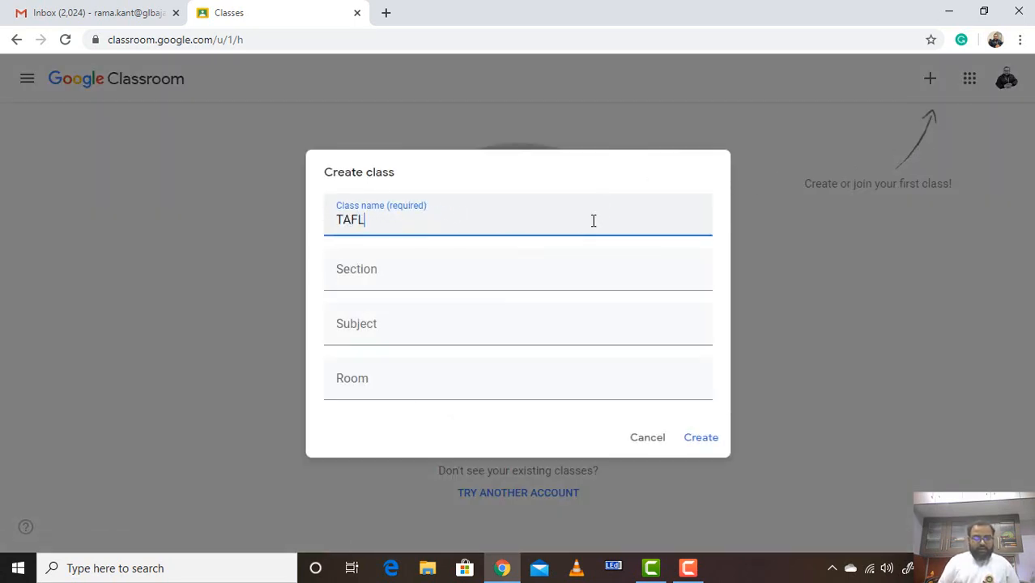
left_click(522, 274)
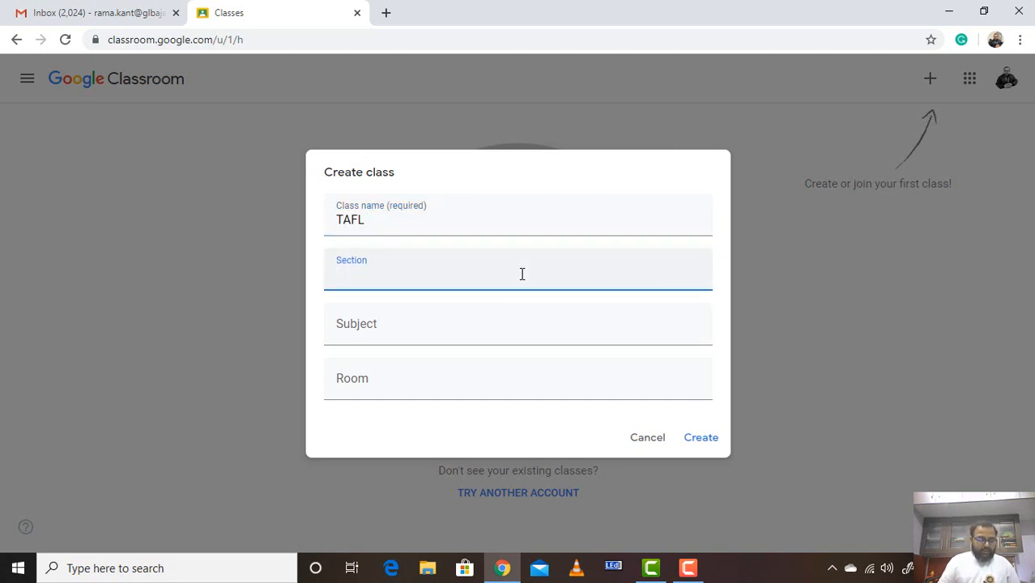
type("A")
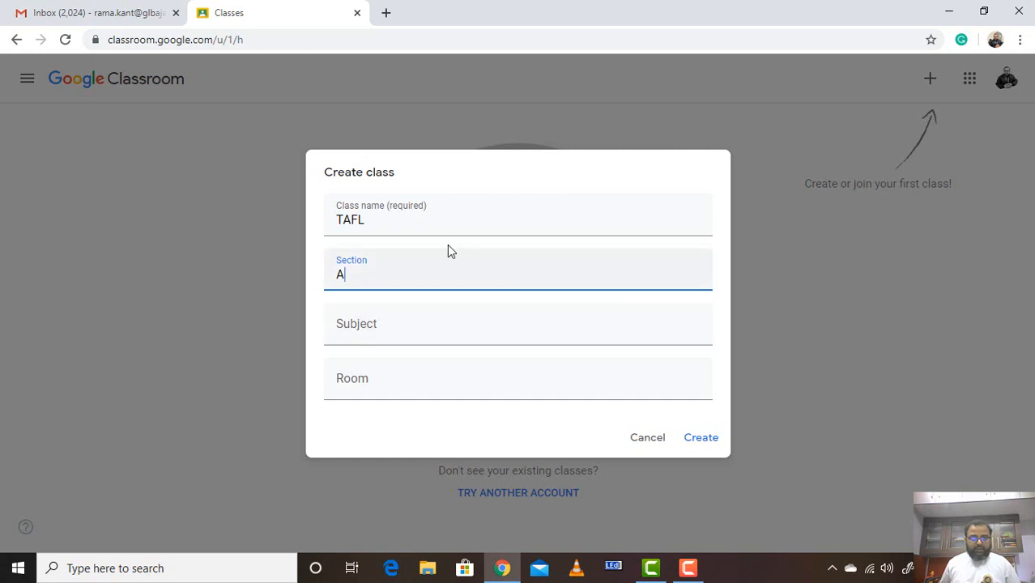
left_click(413, 323)
type("TA")
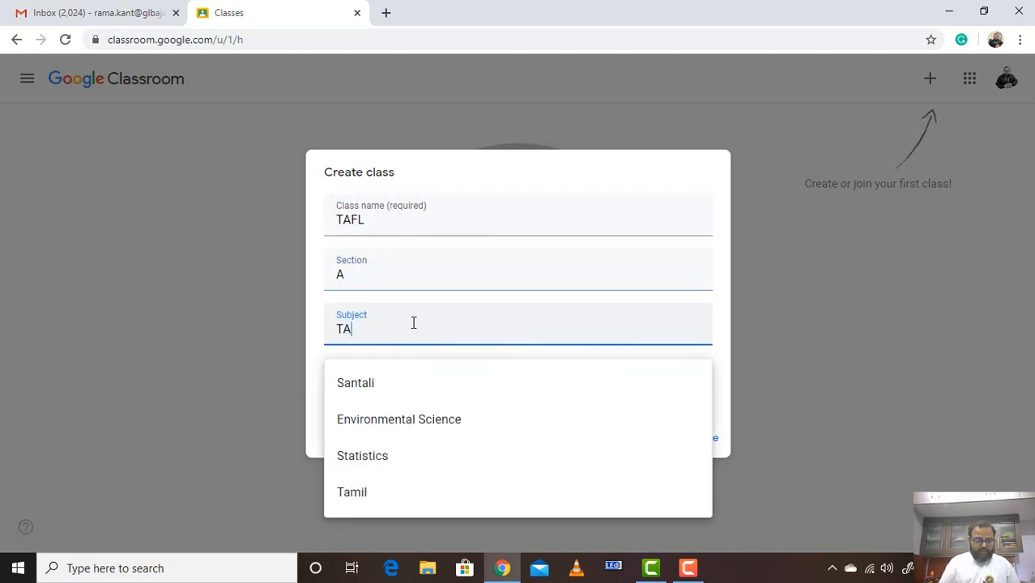
type("FL")
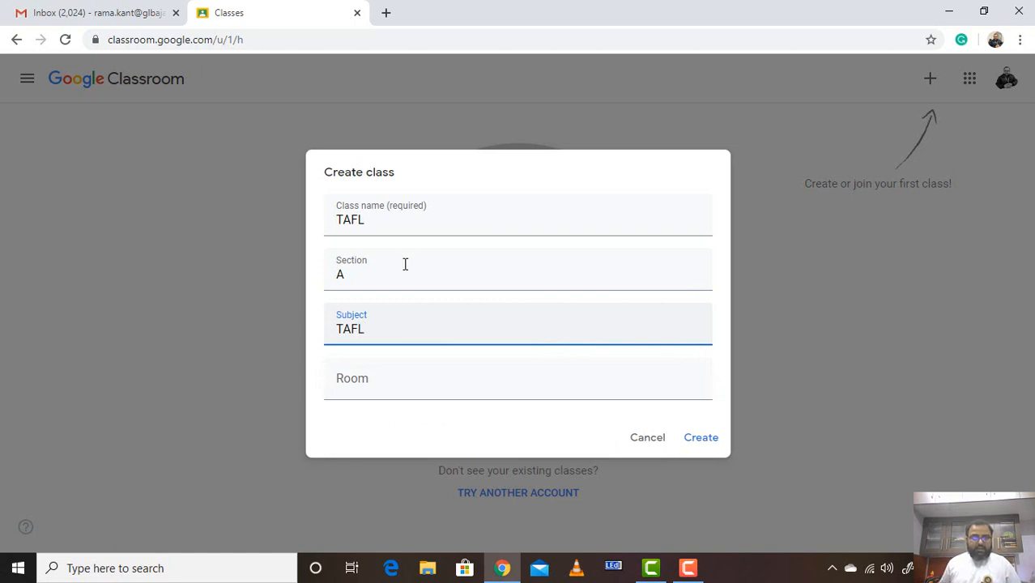
Replace the class name with 2nd Year, set the room to 212 and create the class
left_click_drag(387, 223, 322, 224)
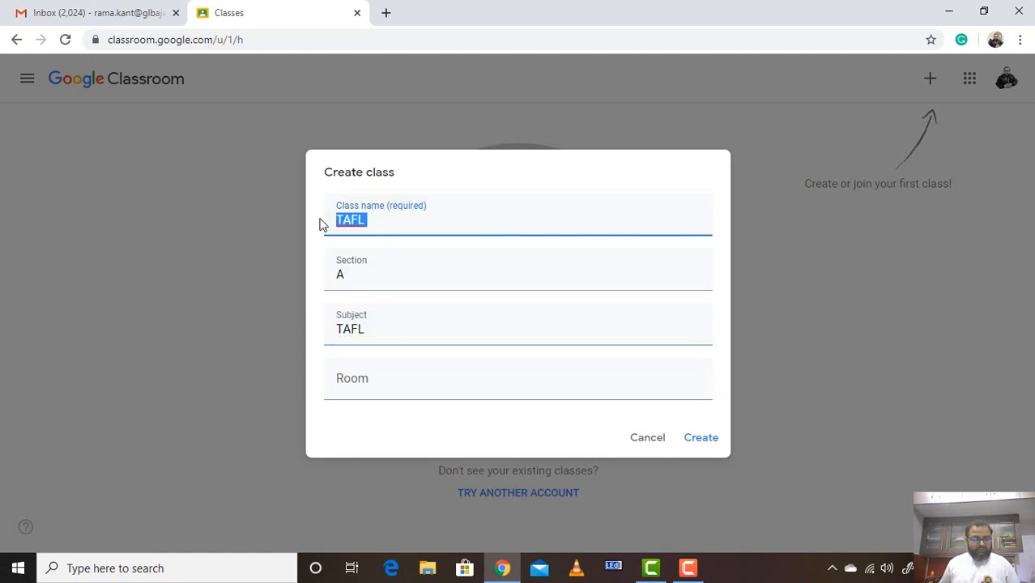
type("2nd")
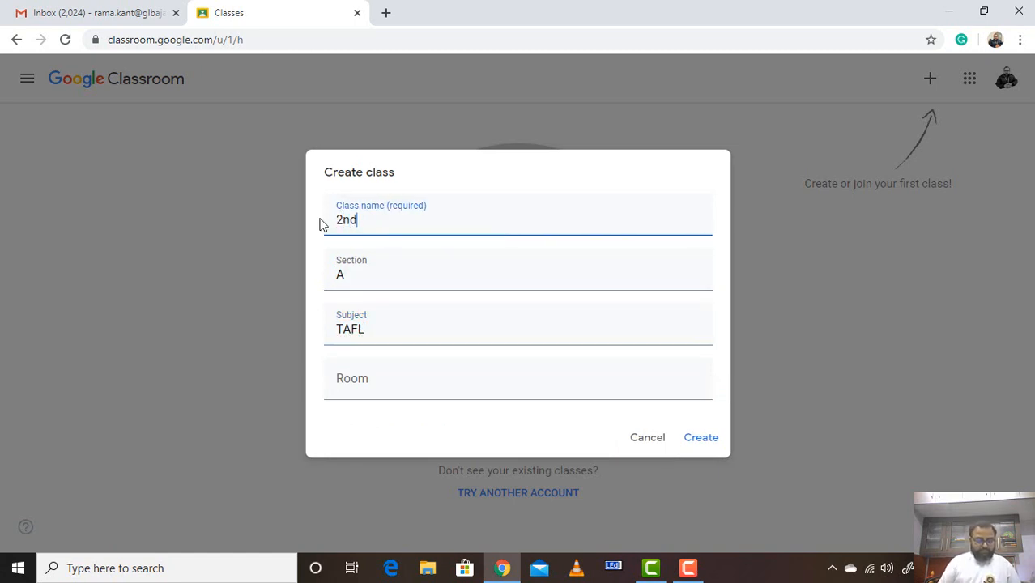
type(" Year")
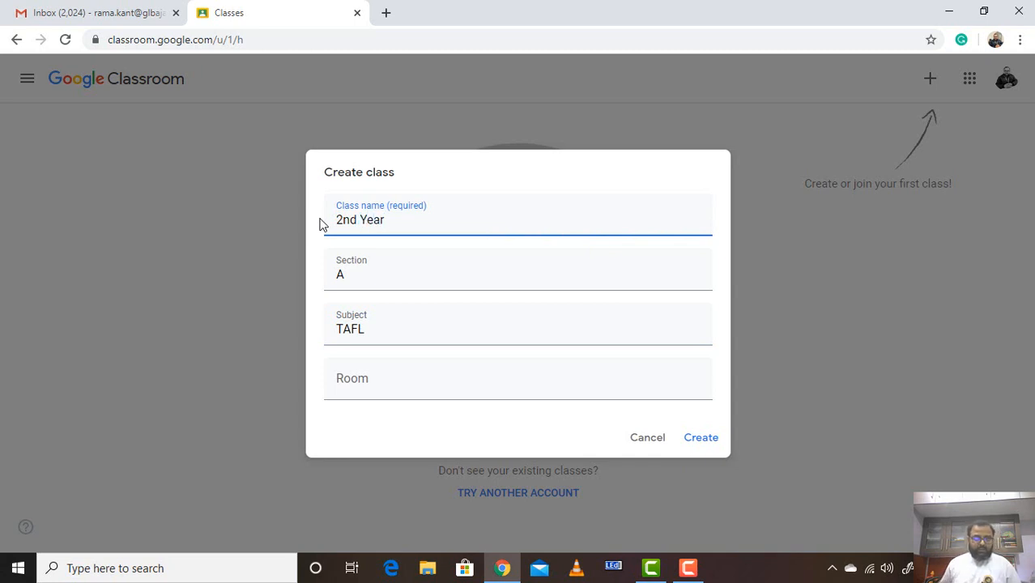
left_click(415, 388)
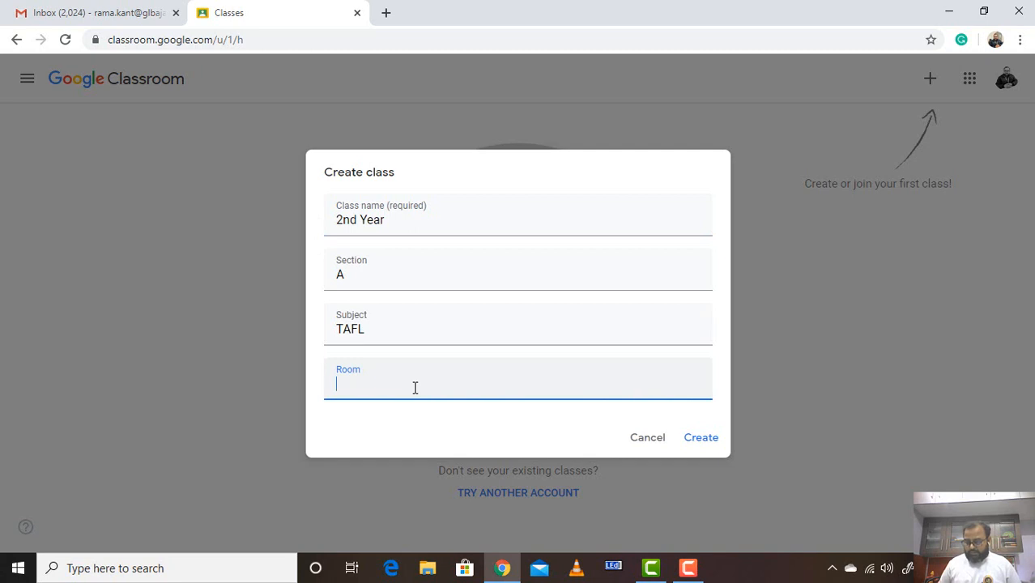
type("212")
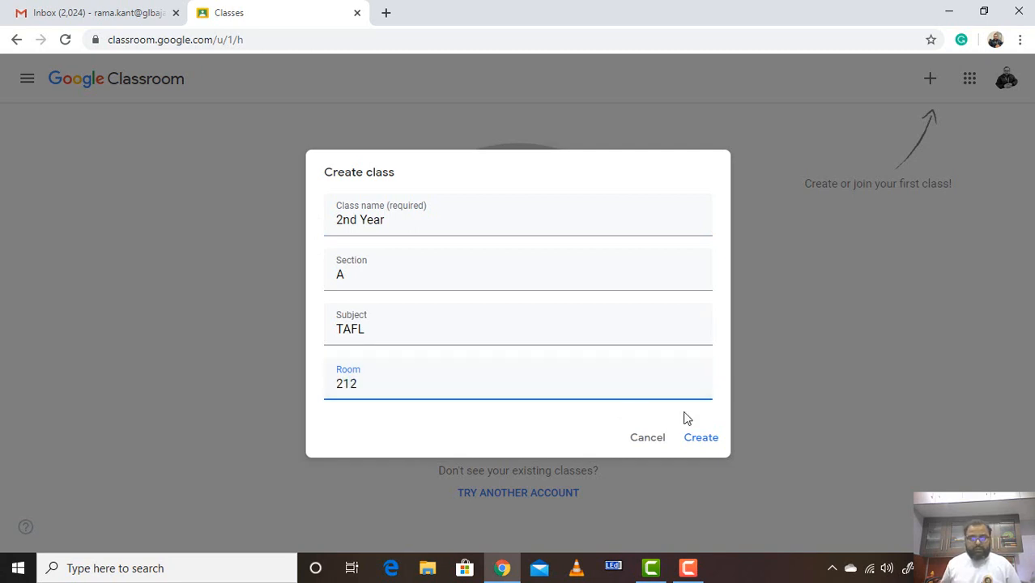
left_click(702, 440)
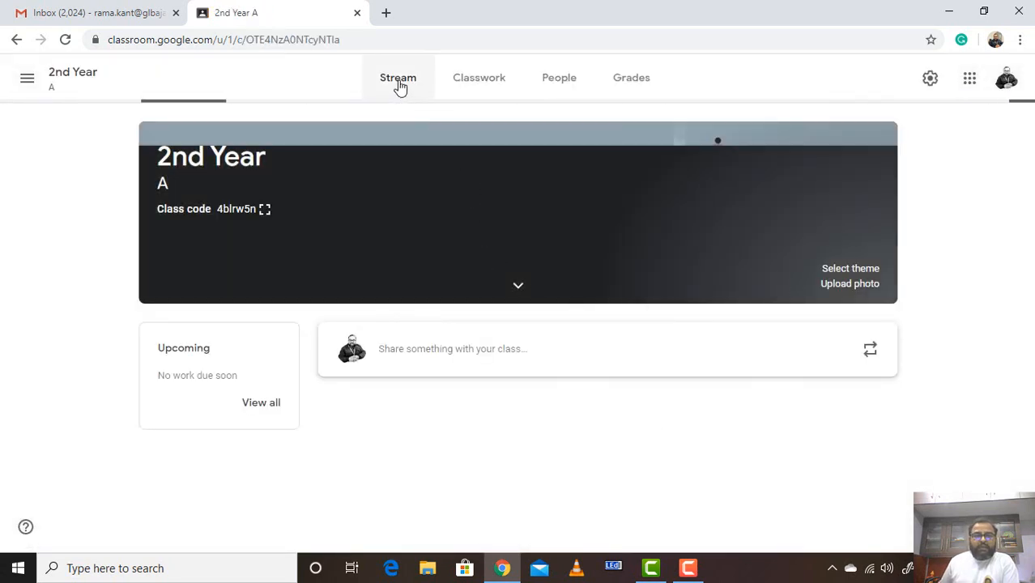
Look through the new class's Classwork and People pages
left_click(489, 86)
left_click(598, 395)
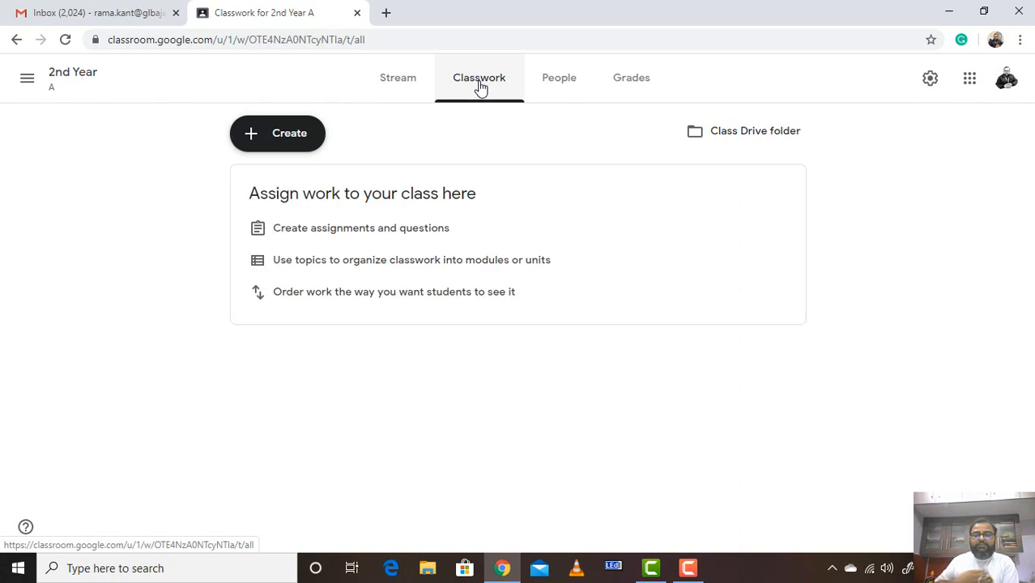
left_click(561, 83)
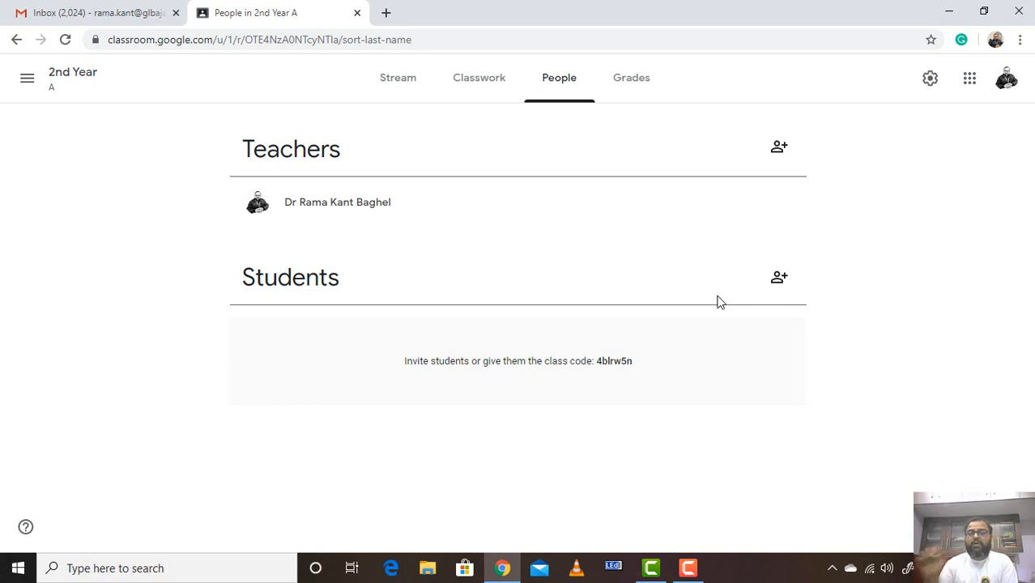
left_click(498, 94)
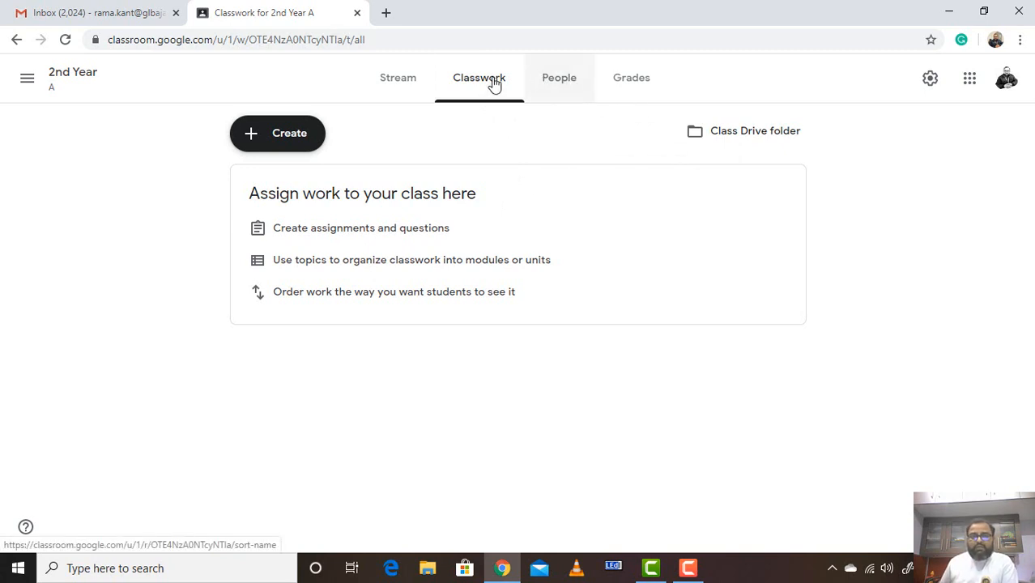
Generate a Meet link in the class settings, copy the link and save the settings
left_click(412, 83)
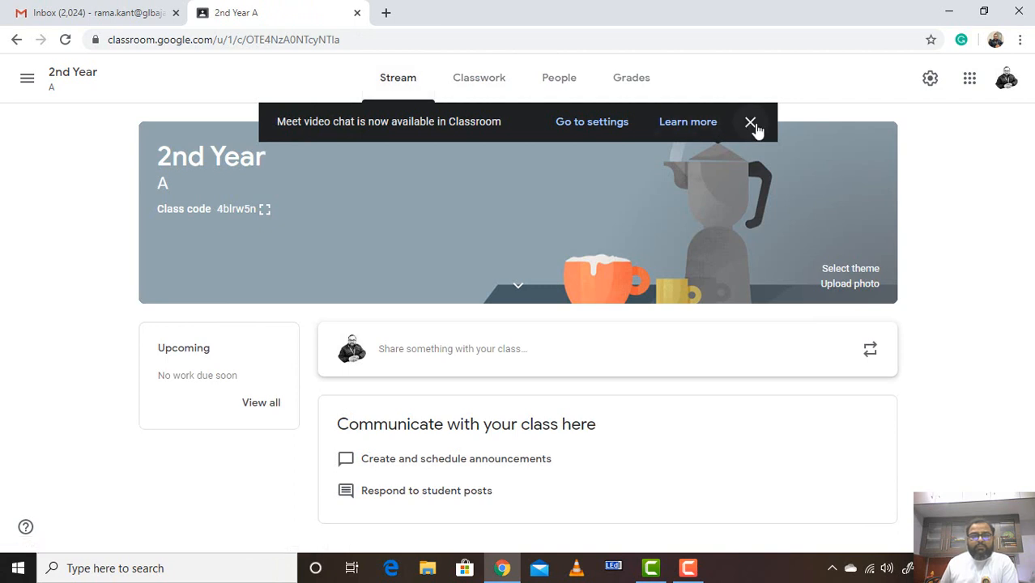
left_click(622, 128)
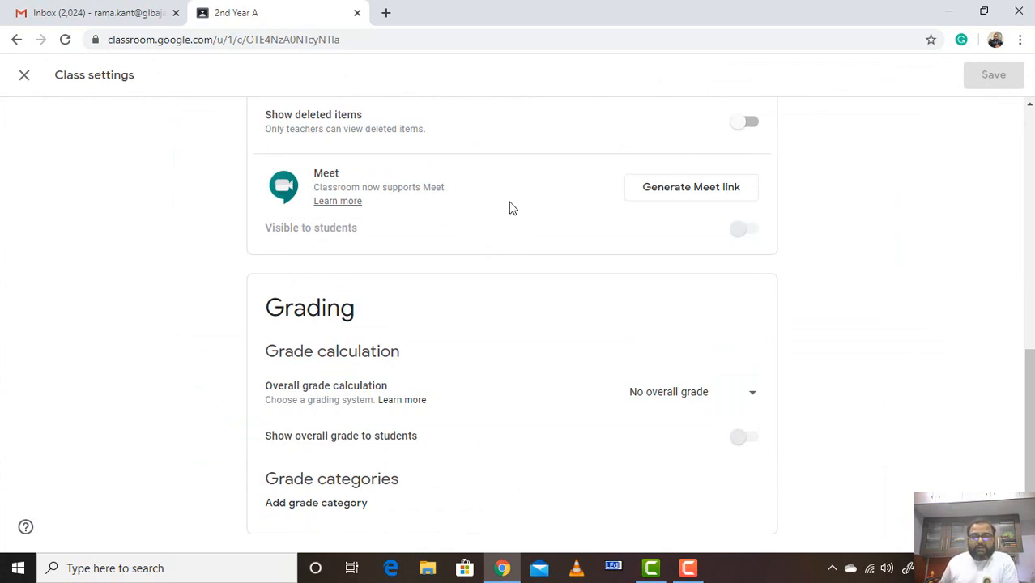
left_click(655, 194)
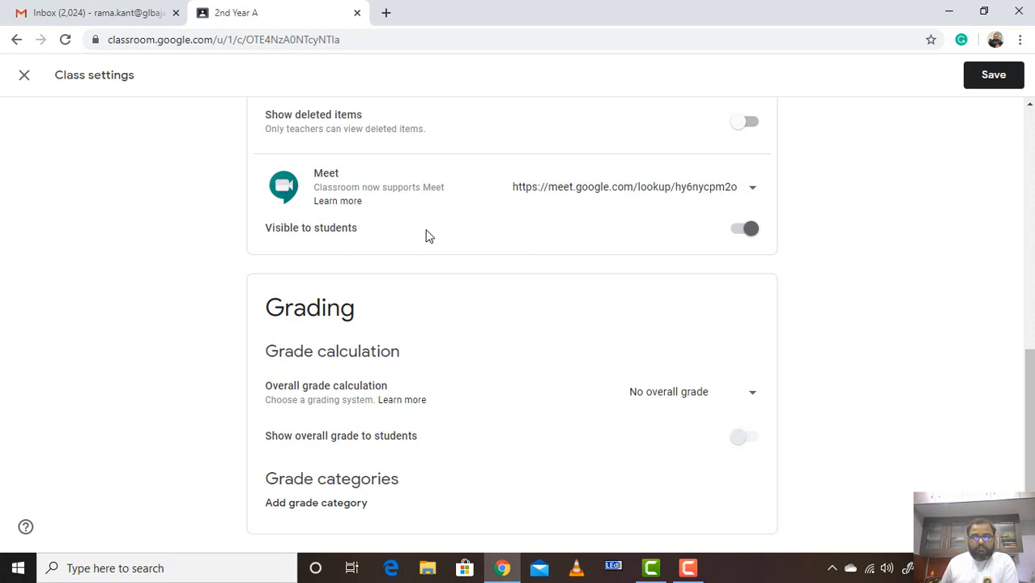
left_click(753, 191)
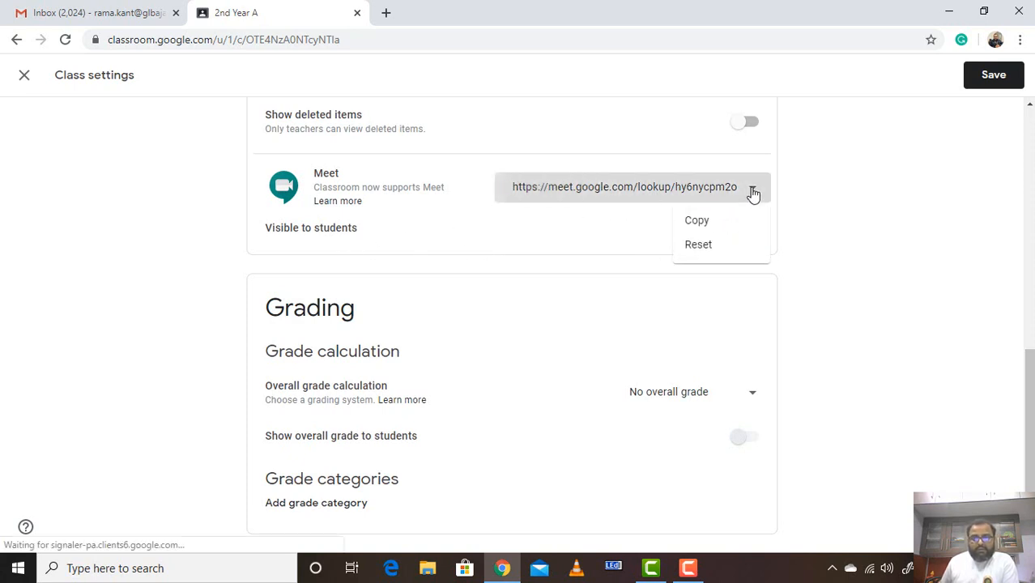
left_click(712, 227)
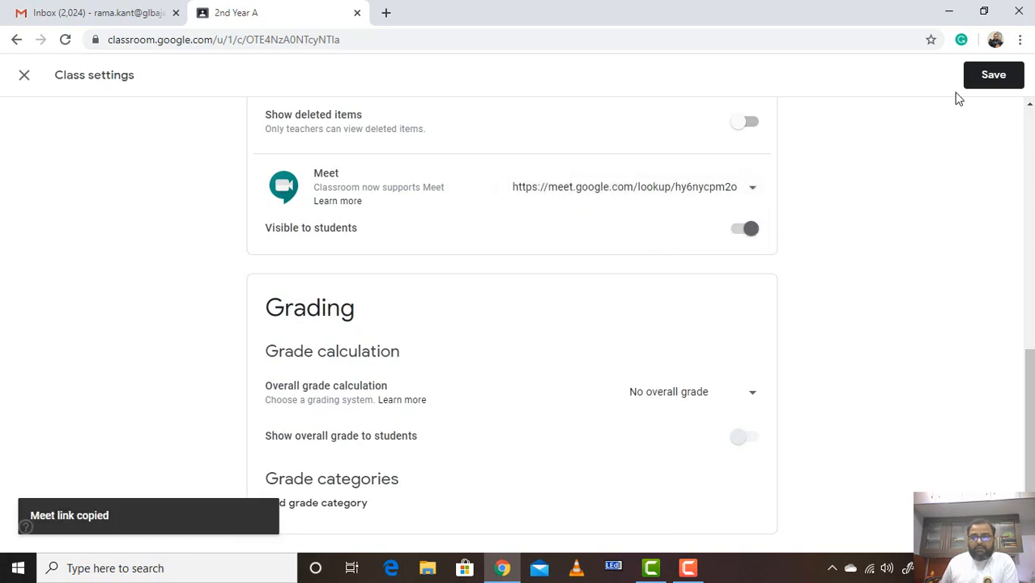
left_click(993, 75)
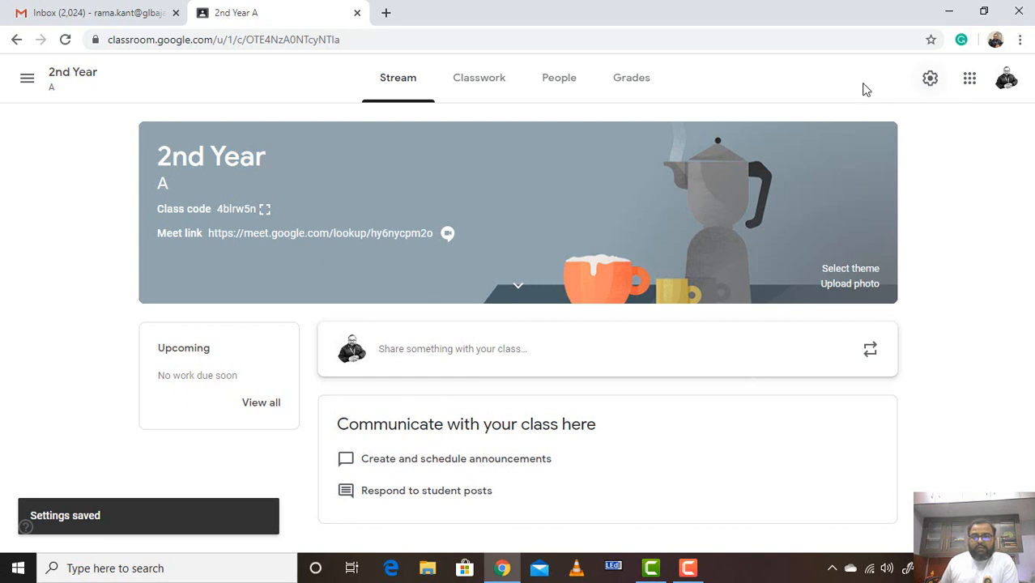
Open the class's Google Calendar from its classwork page and show the day view for April 17, 2020
left_click(559, 89)
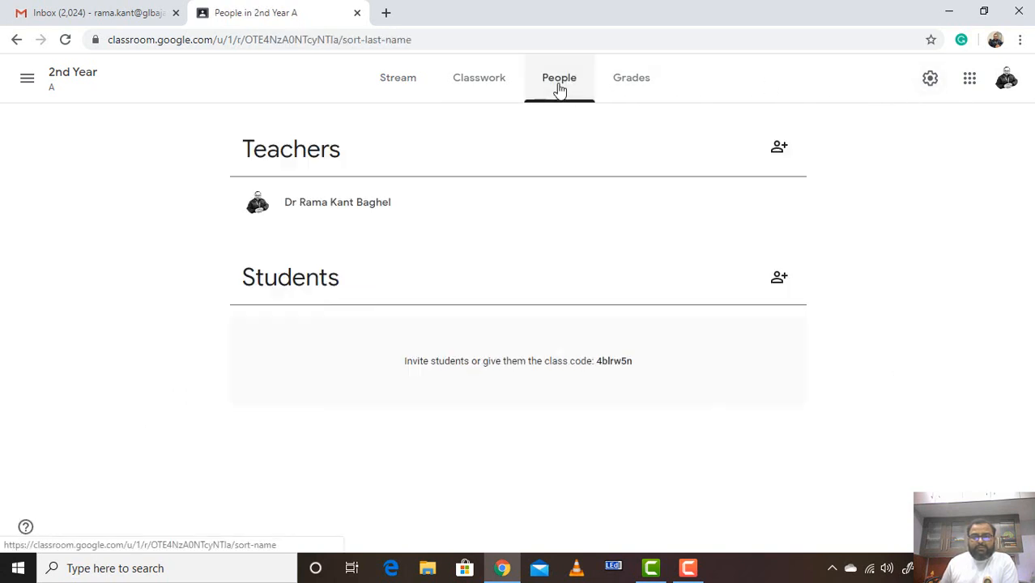
left_click(477, 89)
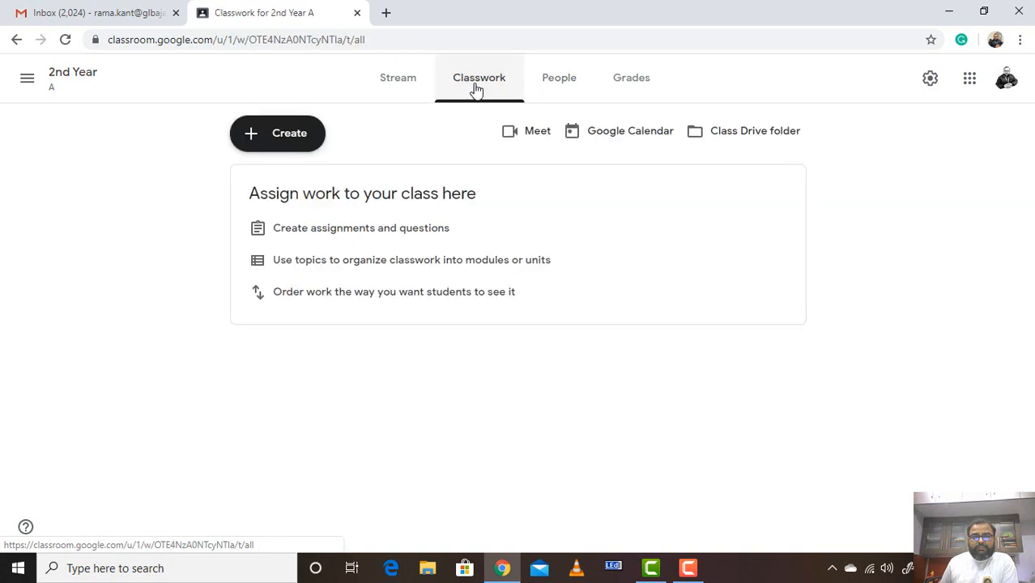
left_click(639, 135)
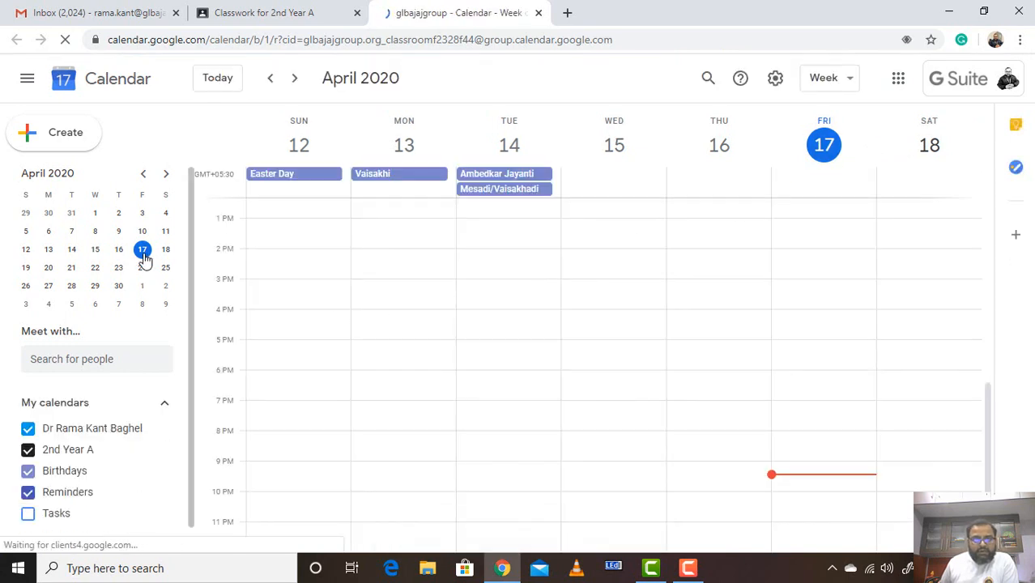
left_click(143, 252)
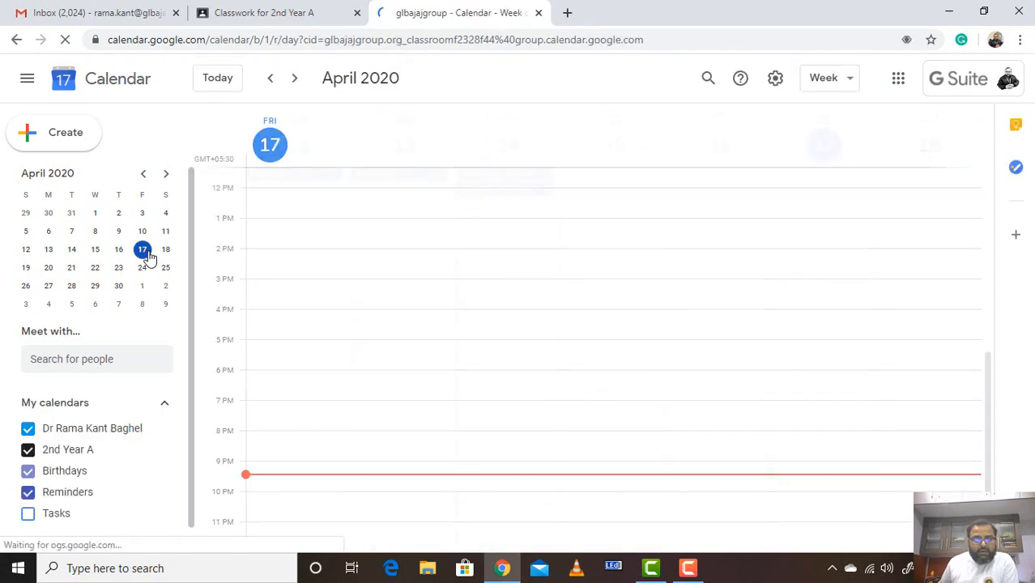
Start a new event on April 17, 2020 from 10:00pm to 11:00pm and title it 2 A TAFL Class
left_click(245, 490)
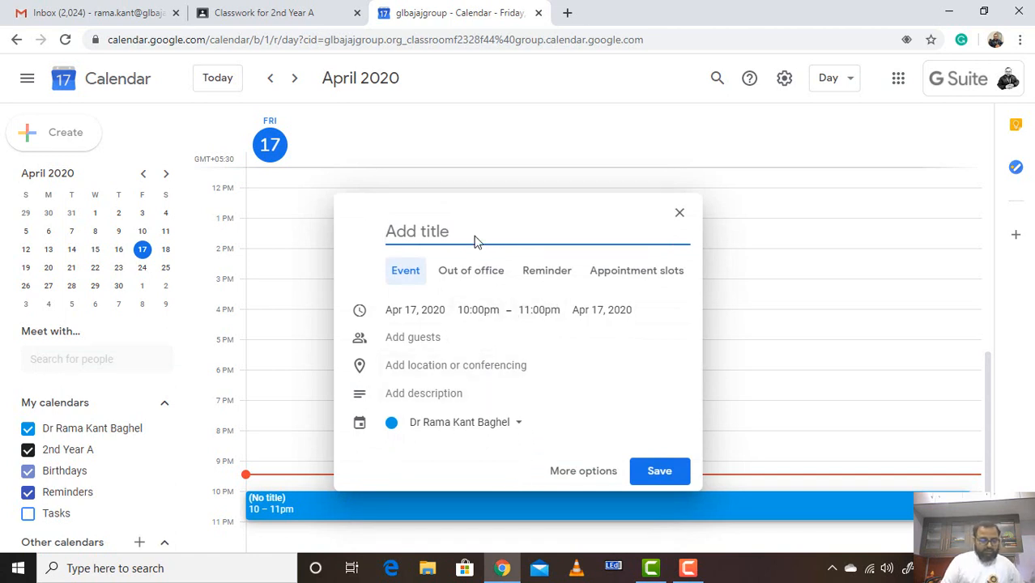
type("2 A")
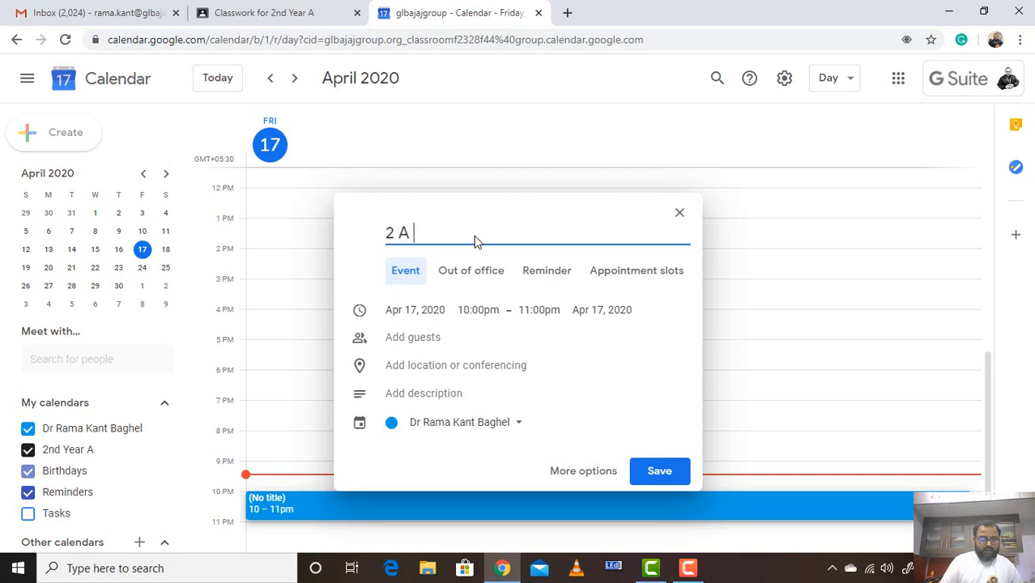
type(" Taf")
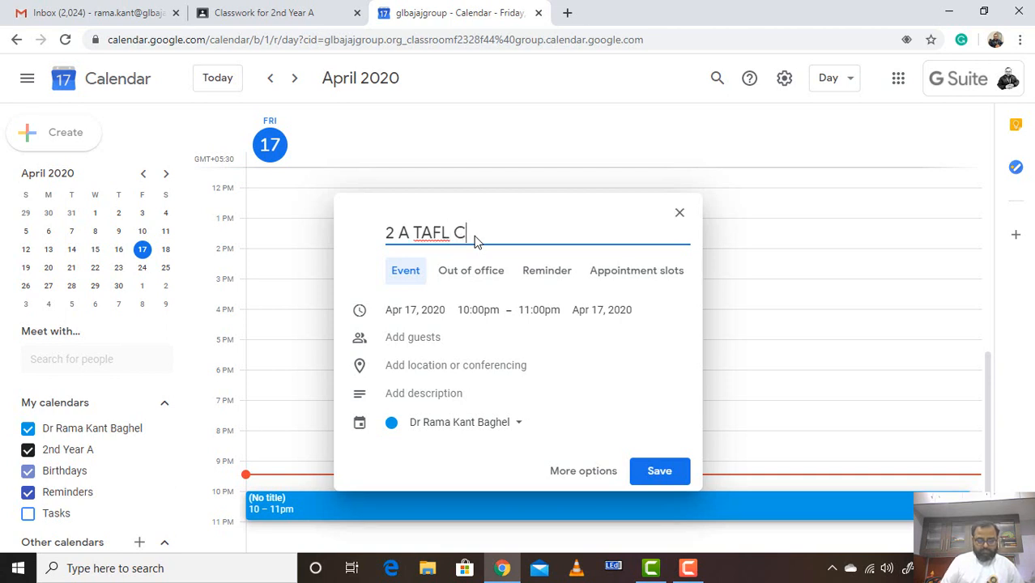
type("L Class")
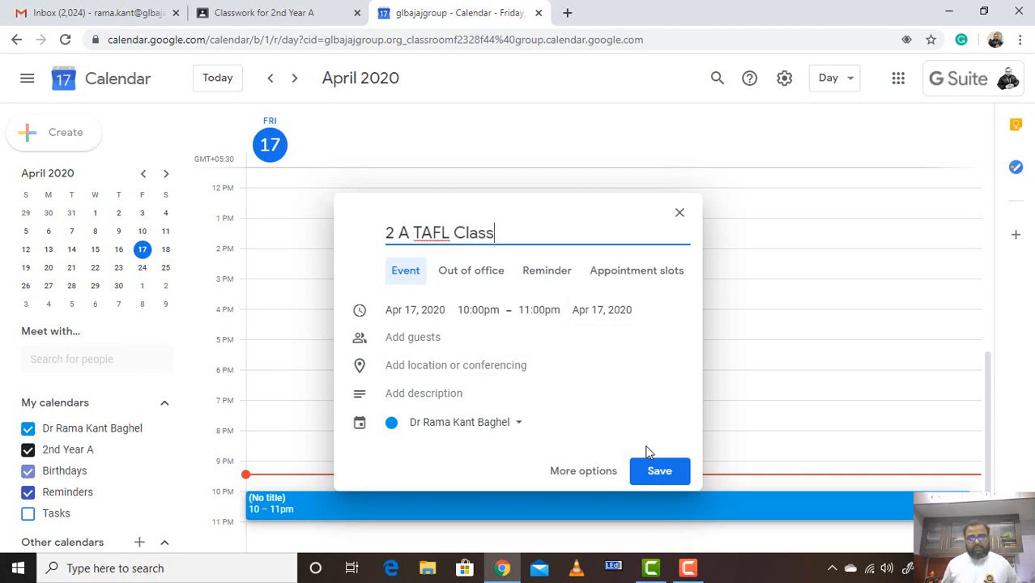
Copy the sender's e-mail address from the "Please join Zoom meeting in progress" message in Gmail to use as the event guest
left_click(435, 340)
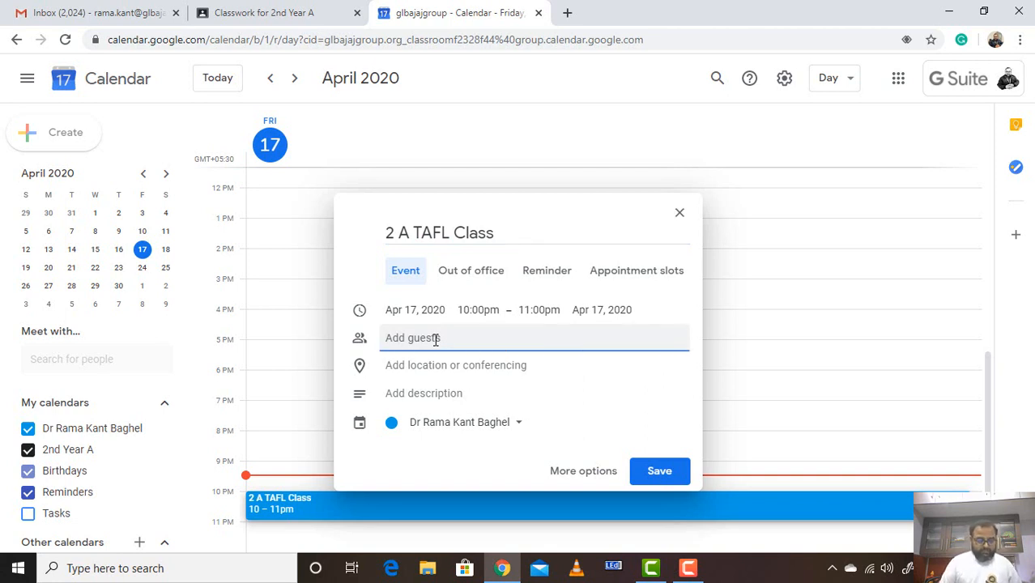
type("fv")
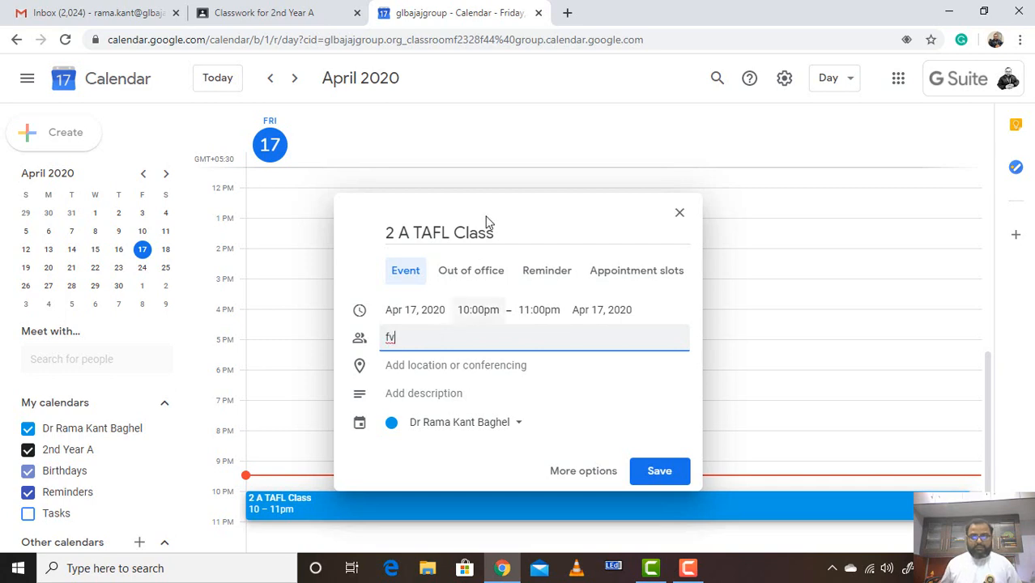
left_click(97, 11)
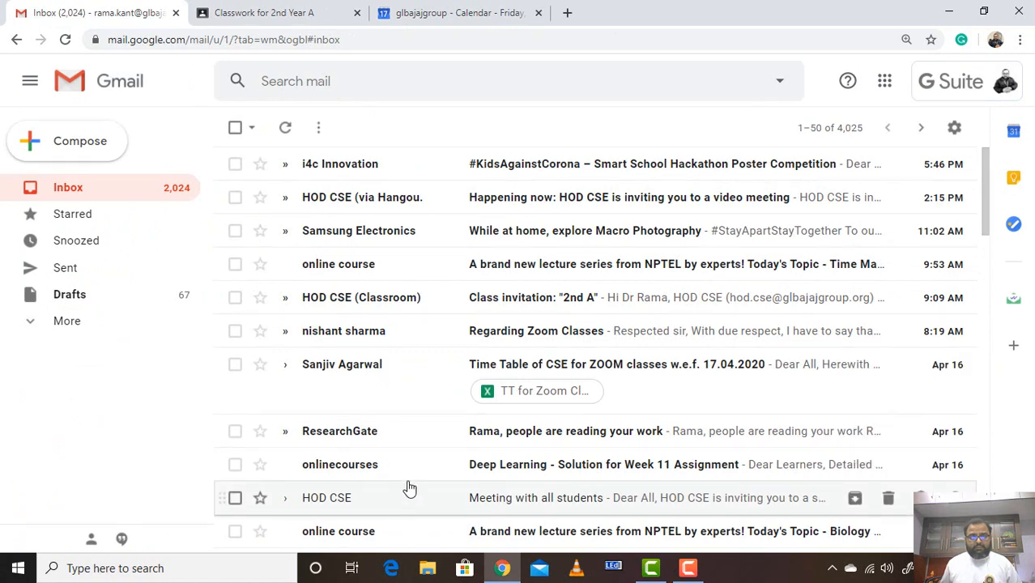
scroll(432, 436, "down", 5)
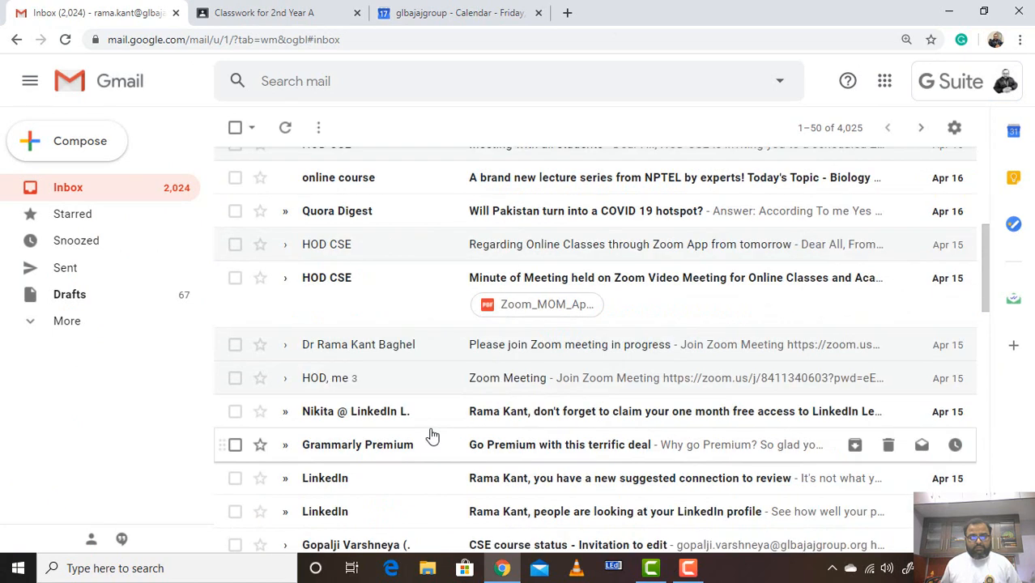
left_click(438, 361)
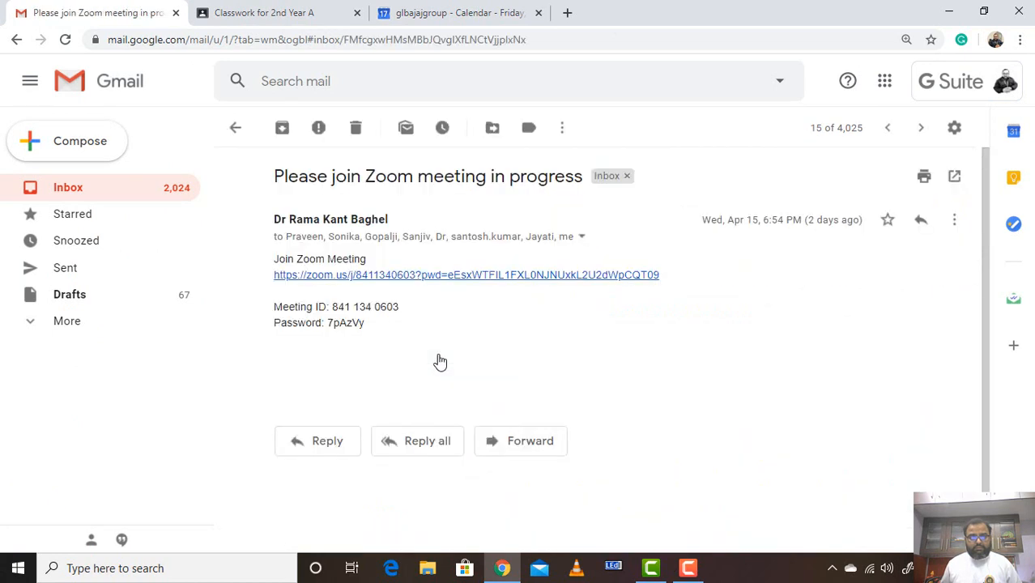
left_click(581, 238)
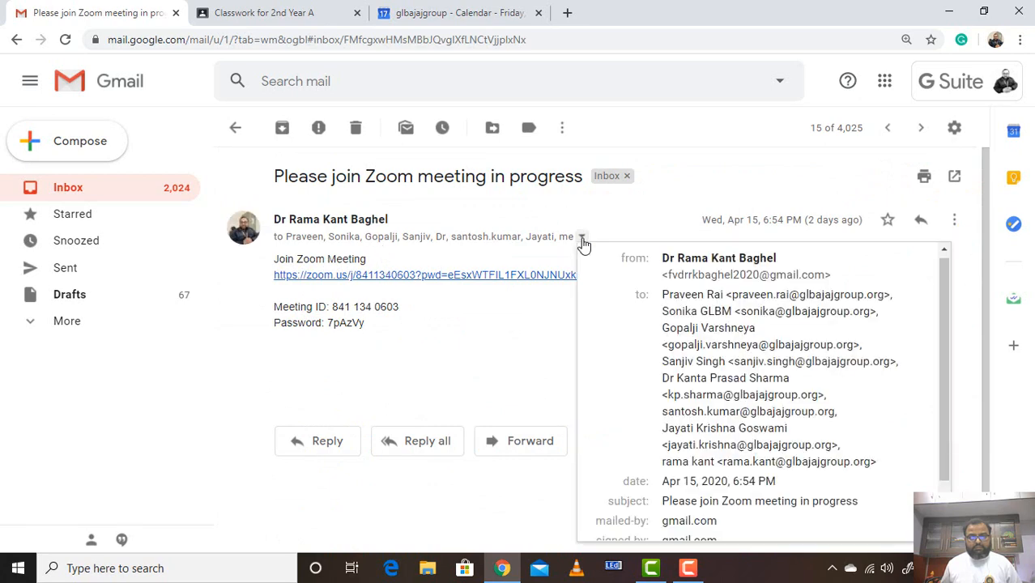
left_click_drag(667, 273, 827, 275)
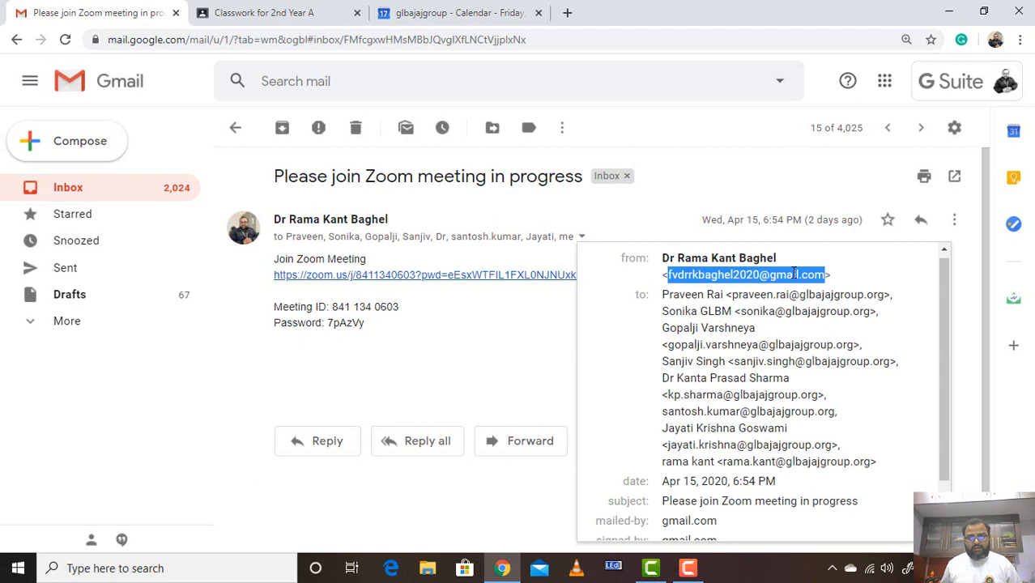
right_click(794, 273)
left_click(797, 283)
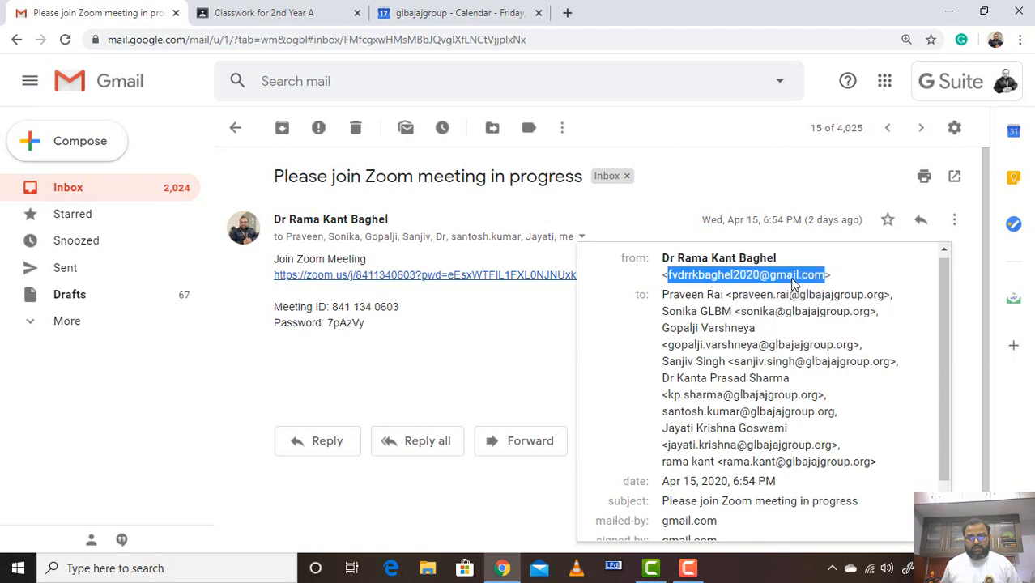
Back in Calendar, replace the partial guest entry of the 2 A TAFL Class event with the copied e-mail address
left_click(478, 8)
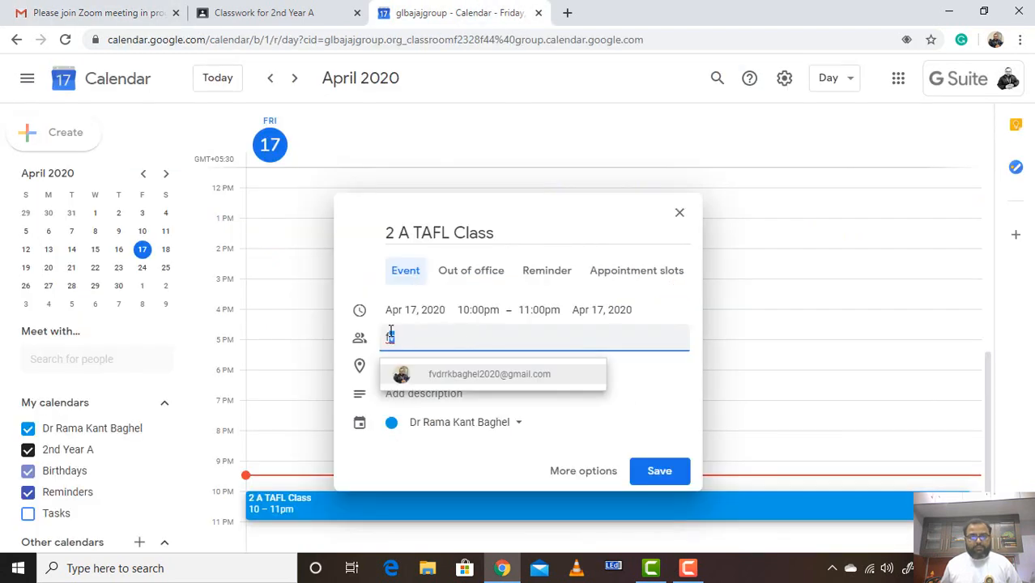
left_click_drag(424, 338, 363, 342)
right_click(391, 336)
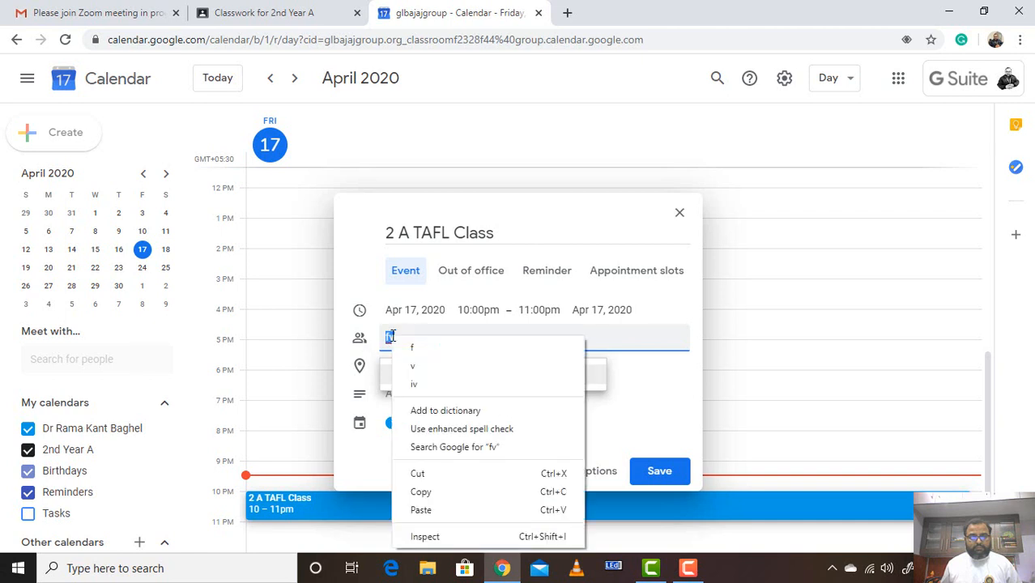
left_click(421, 509)
left_click(656, 396)
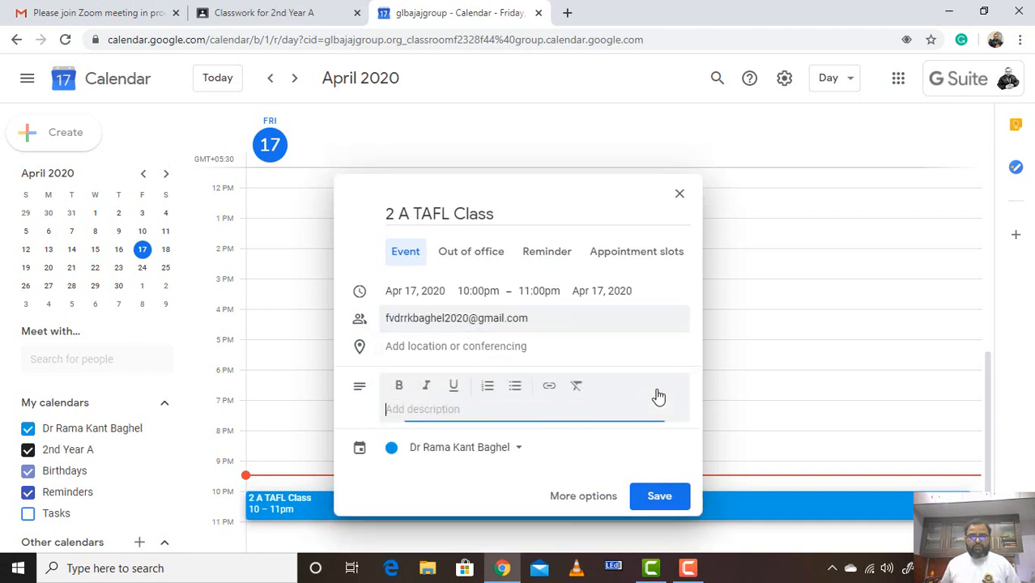
Add Hangouts Meet conferencing to the event and save it, sending the invitation email to the external guest
left_click(453, 349)
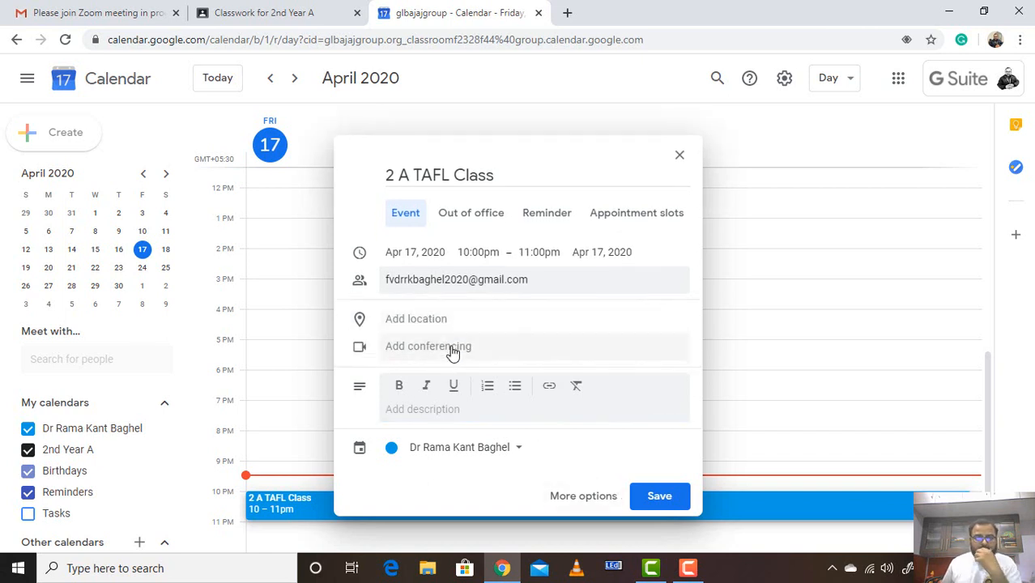
left_click(410, 345)
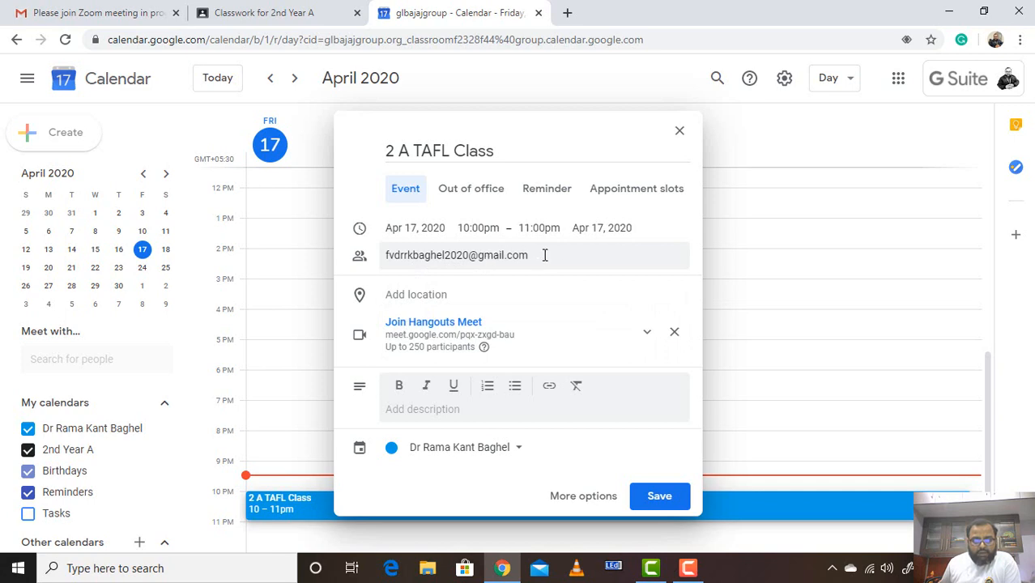
left_click(660, 497)
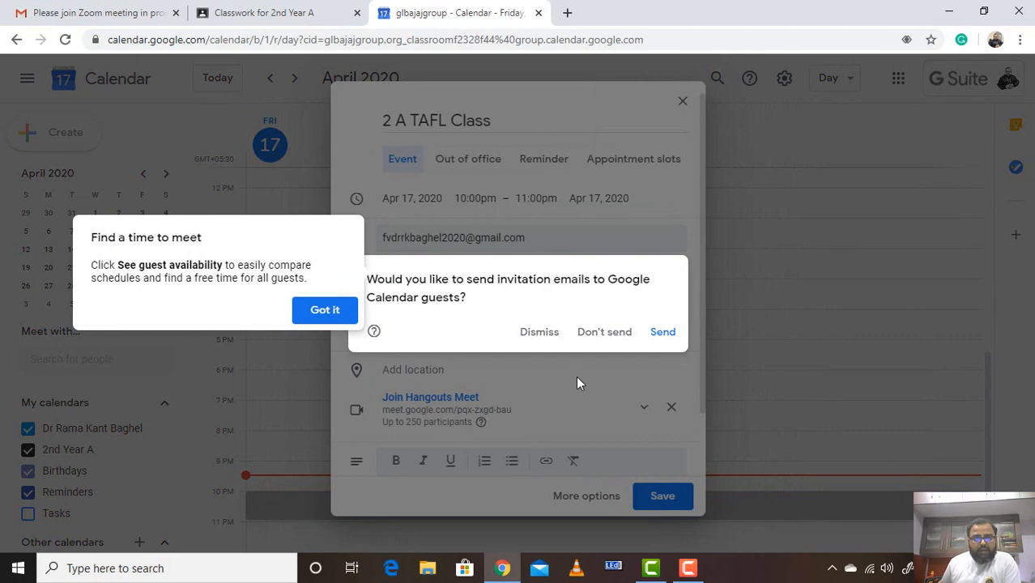
left_click(322, 320)
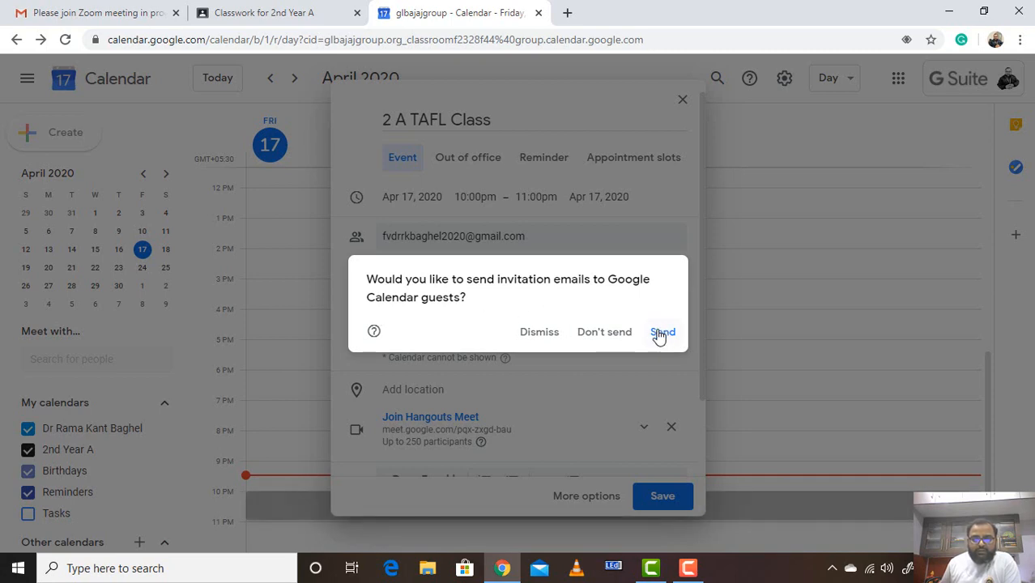
left_click(661, 333)
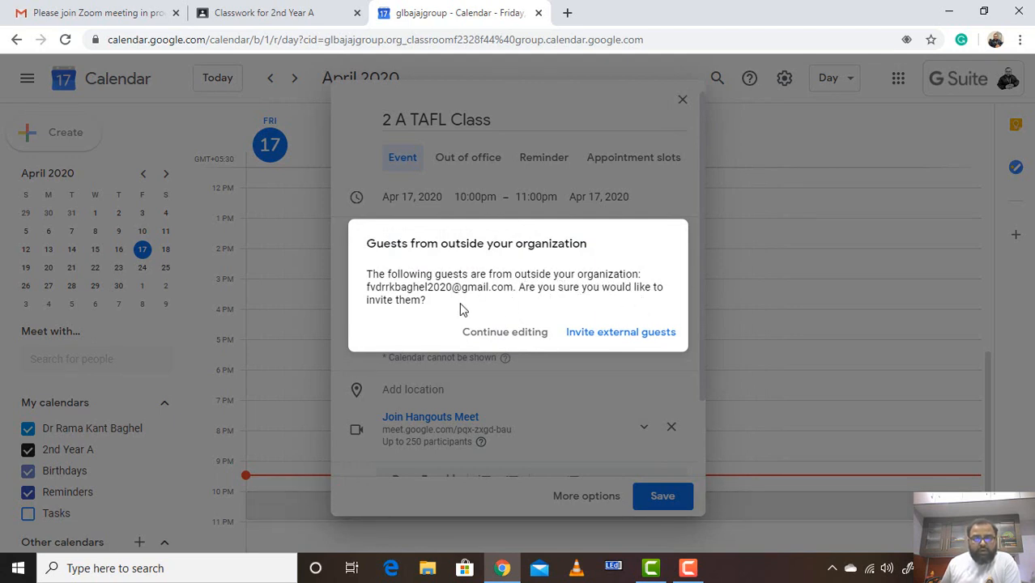
left_click(604, 339)
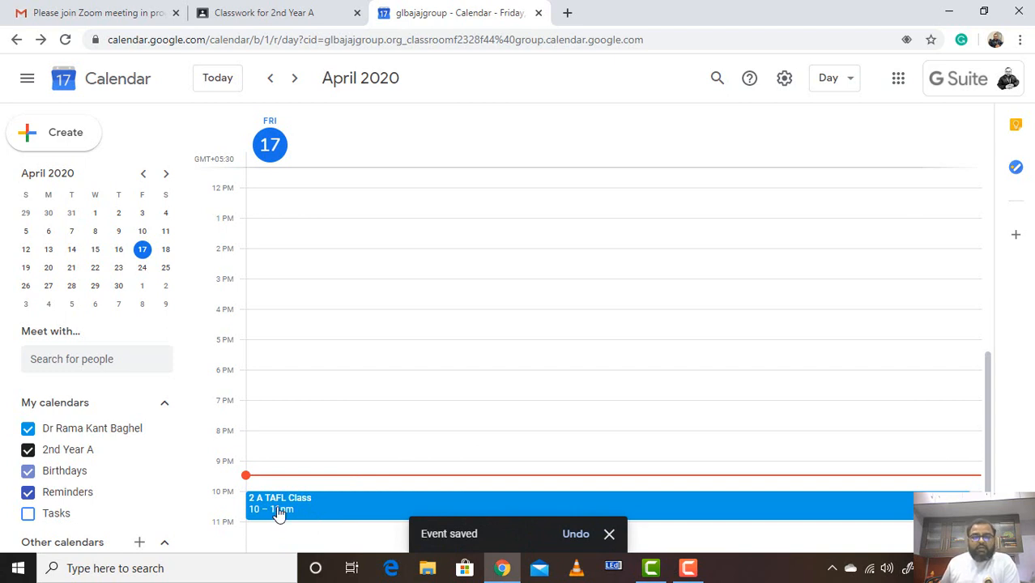
Switch to Google Meet and open the scheduled 10:00 PM 2 A TAFL Class meeting
left_click(899, 79)
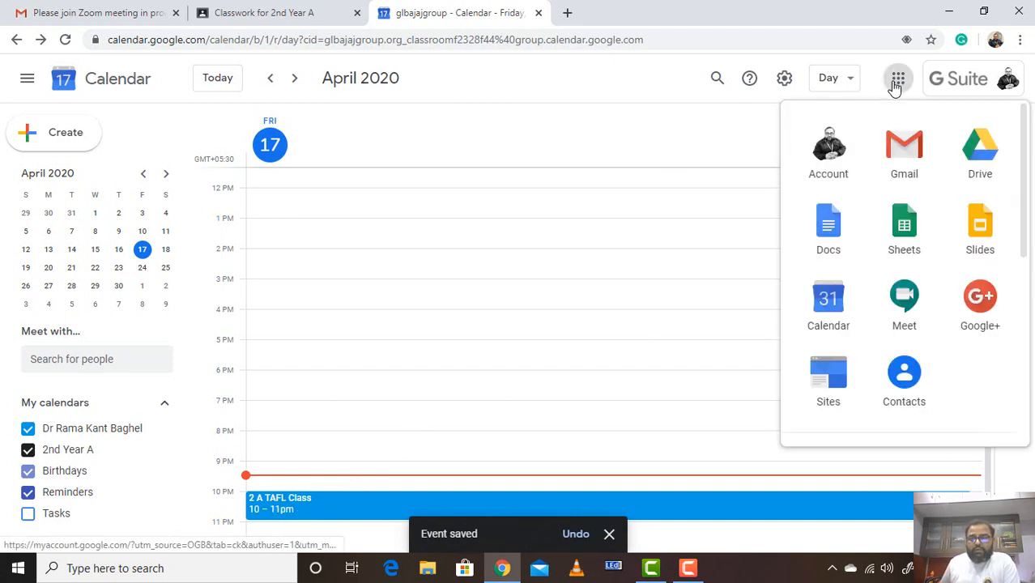
left_click(917, 314)
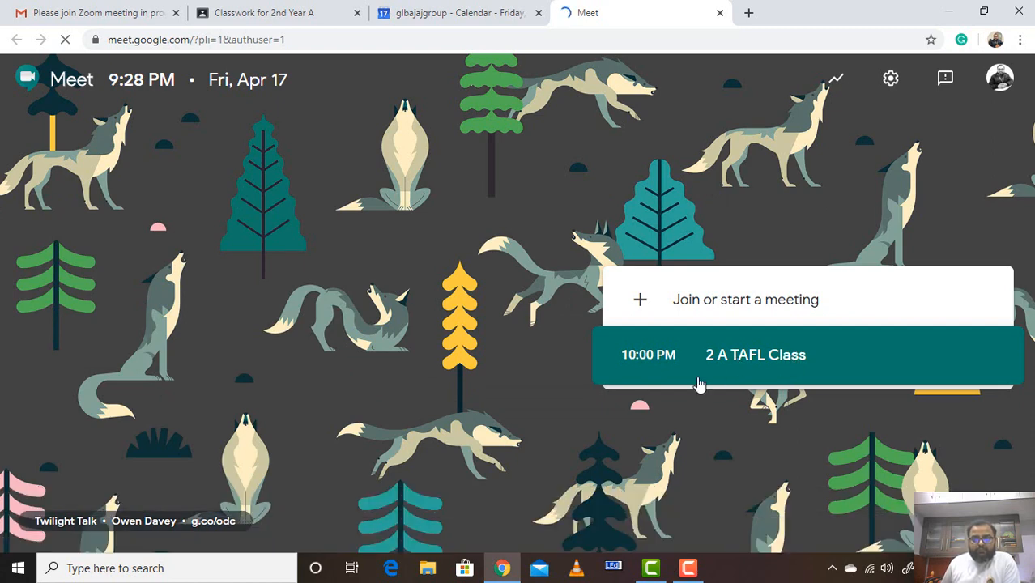
left_click(629, 353)
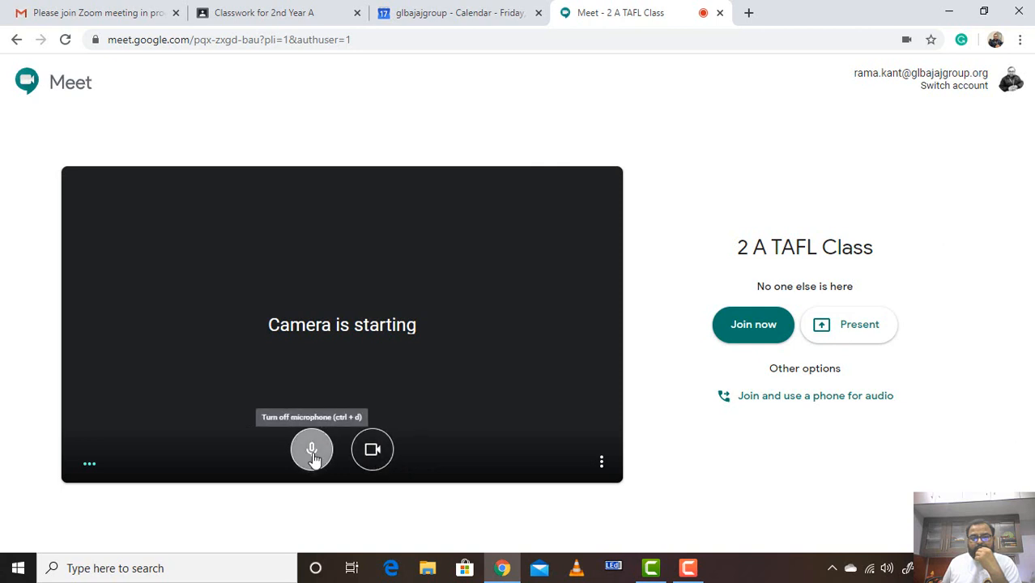
Join the 2 A TAFL Class meeting by presenting, and try to share the entire screen
left_click(873, 342)
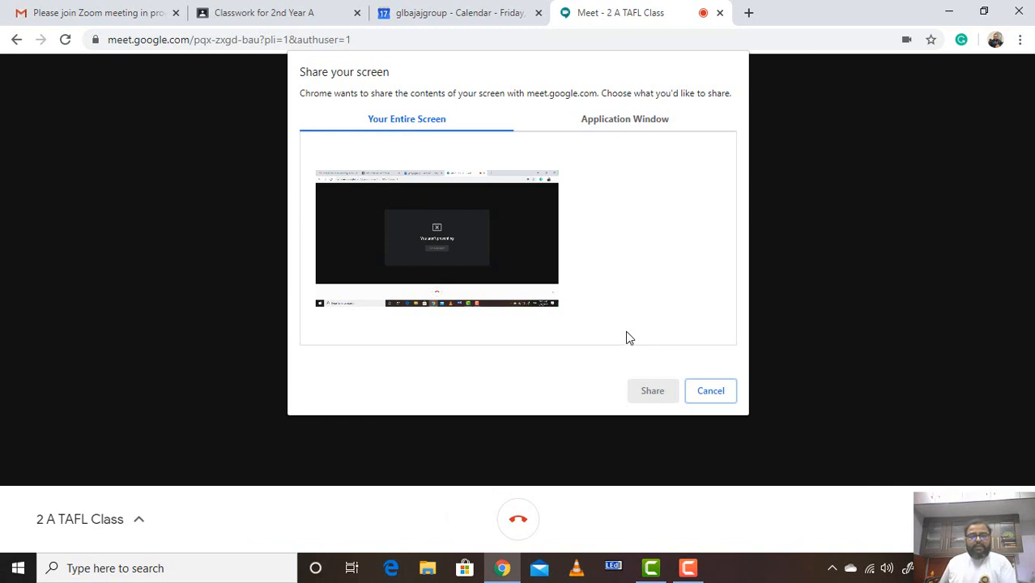
left_click(455, 242)
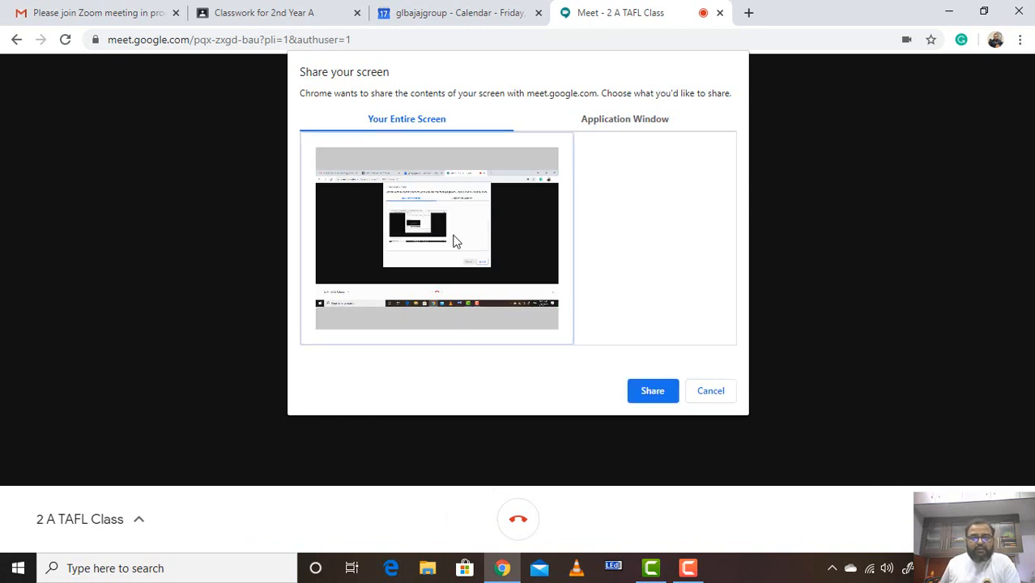
left_click(662, 396)
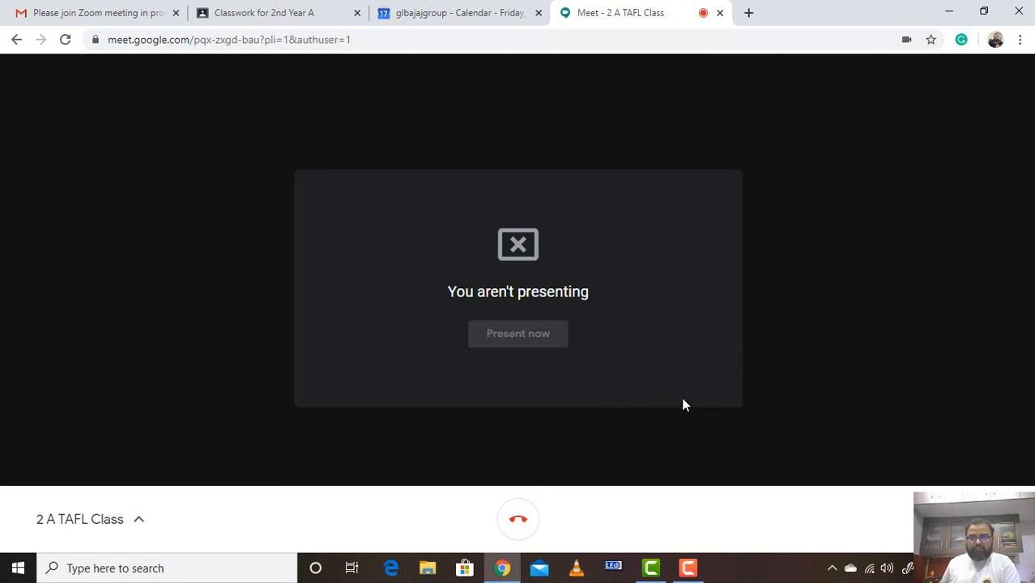
Show the meeting details and highlight the Meet link in the joining info
left_click(136, 520)
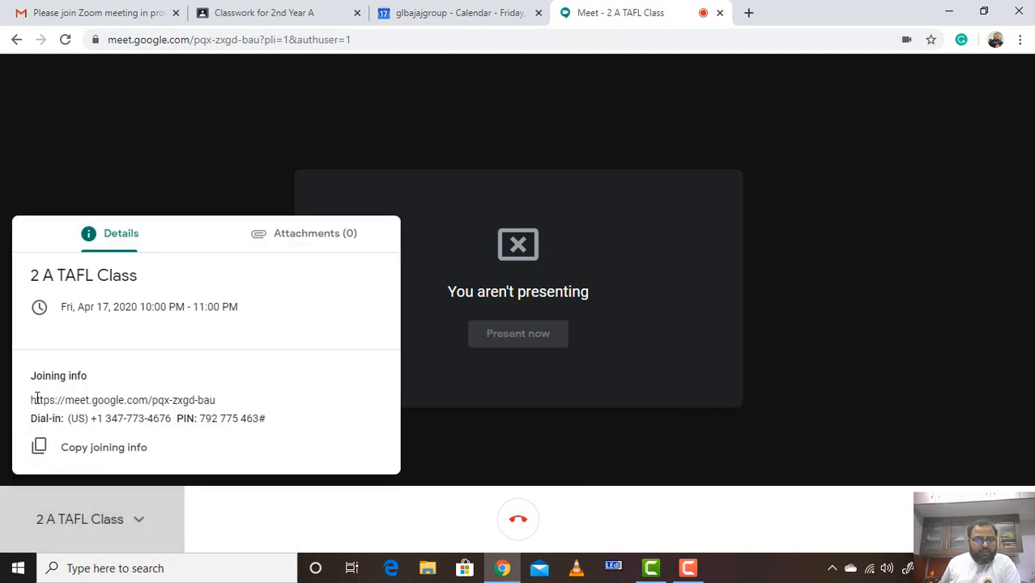
left_click_drag(229, 402, 48, 400)
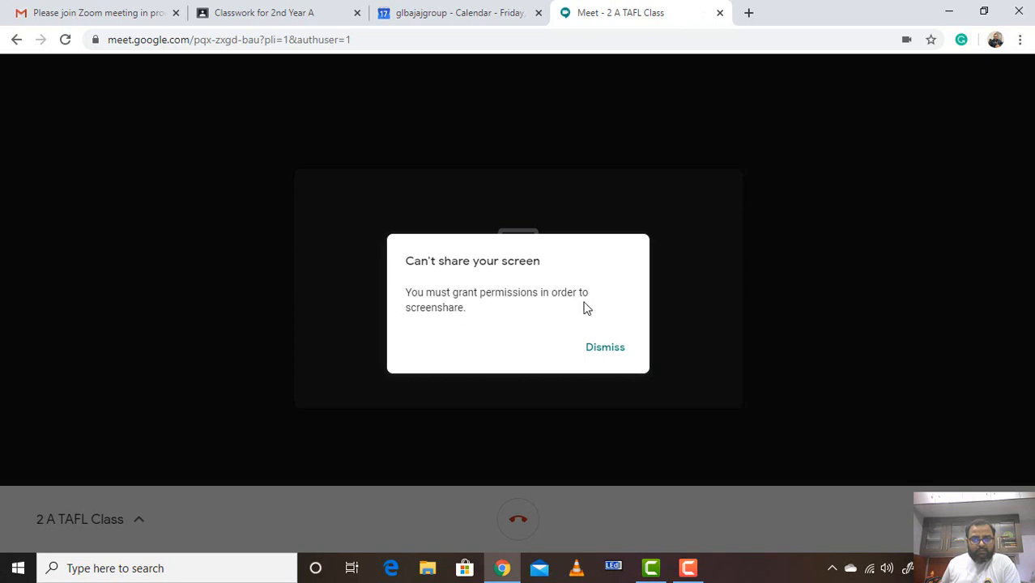
Dismiss the screen-sharing error and present the entire screen to the meeting again
left_click(603, 348)
left_click(530, 345)
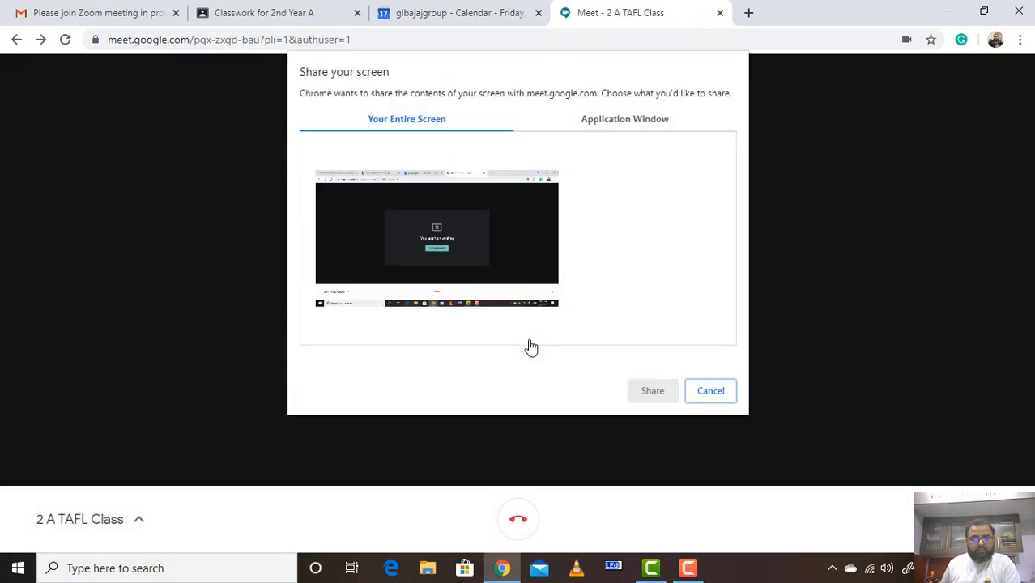
left_click(467, 271)
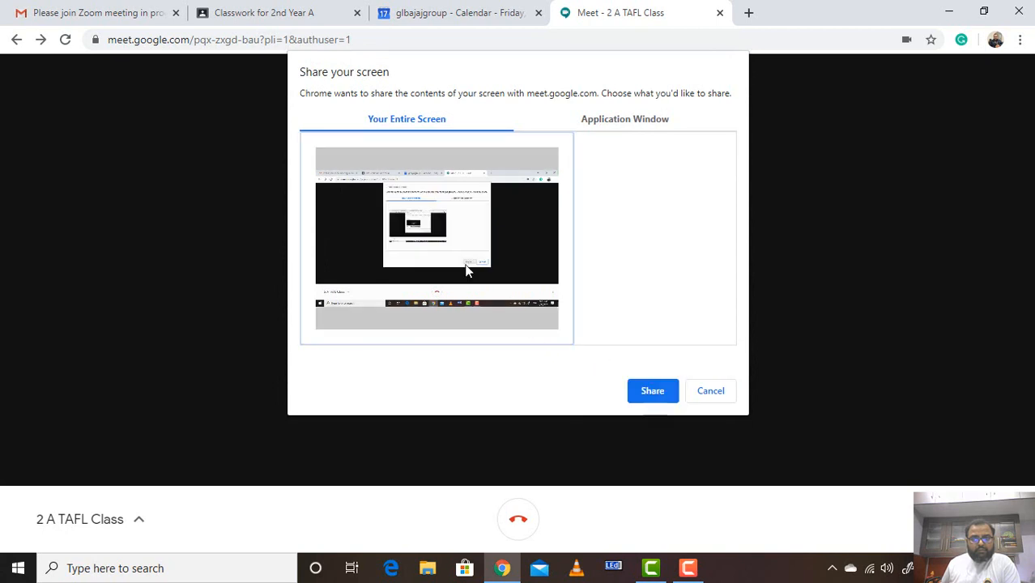
left_click(643, 394)
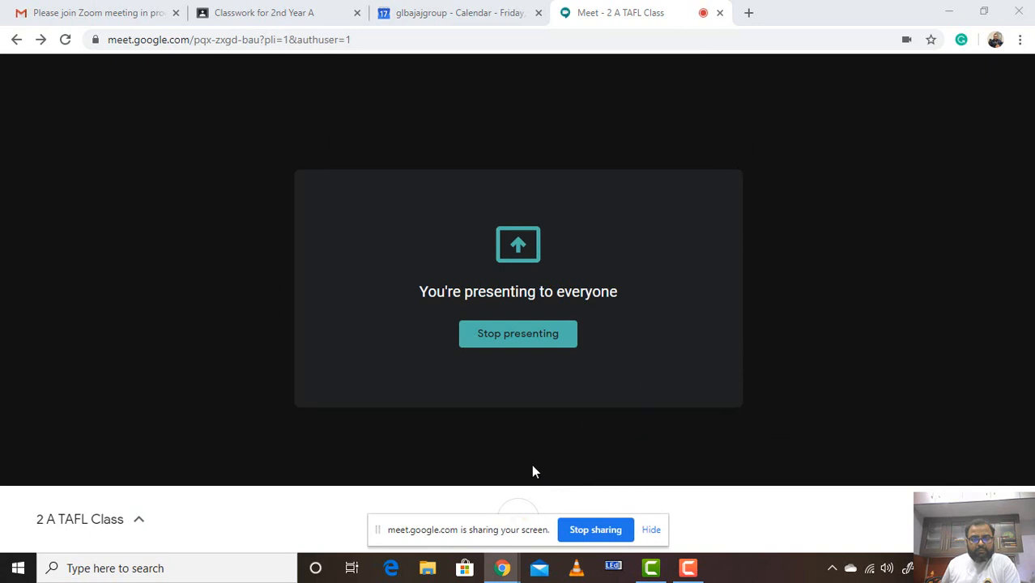
Copy the joining info from the 2 A TAFL Class meeting details
left_click(136, 521)
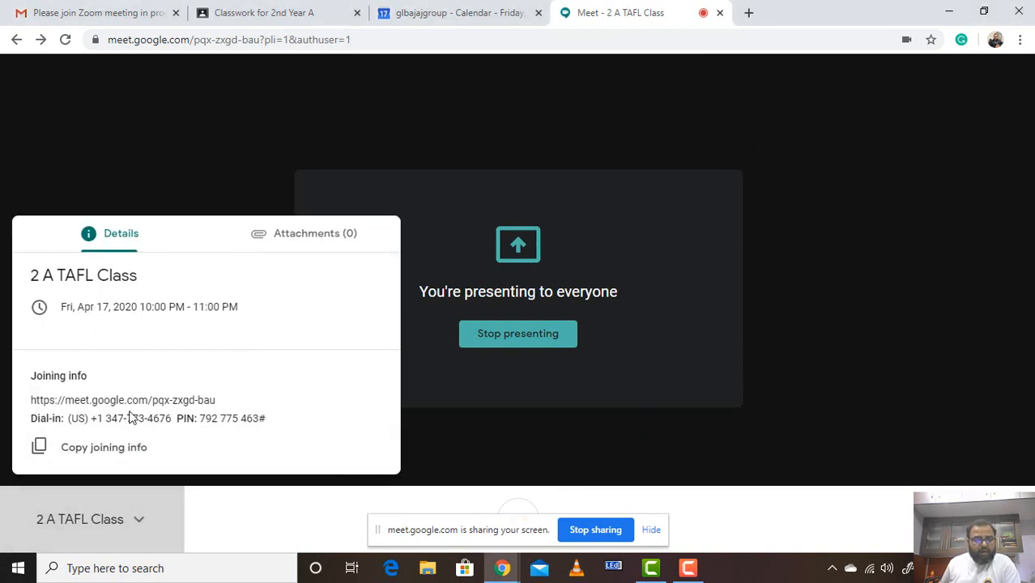
left_click(88, 451)
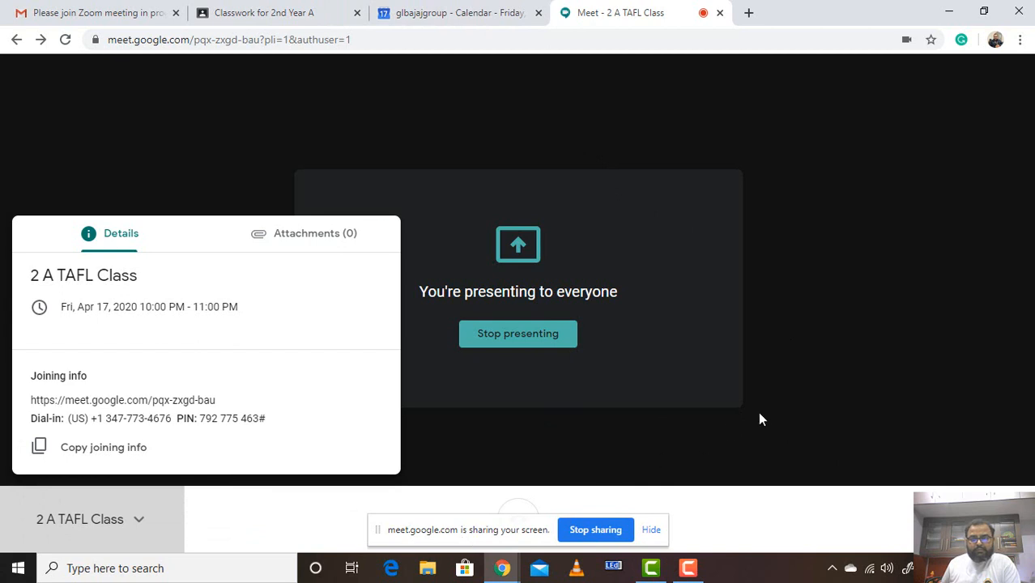
left_click(995, 519)
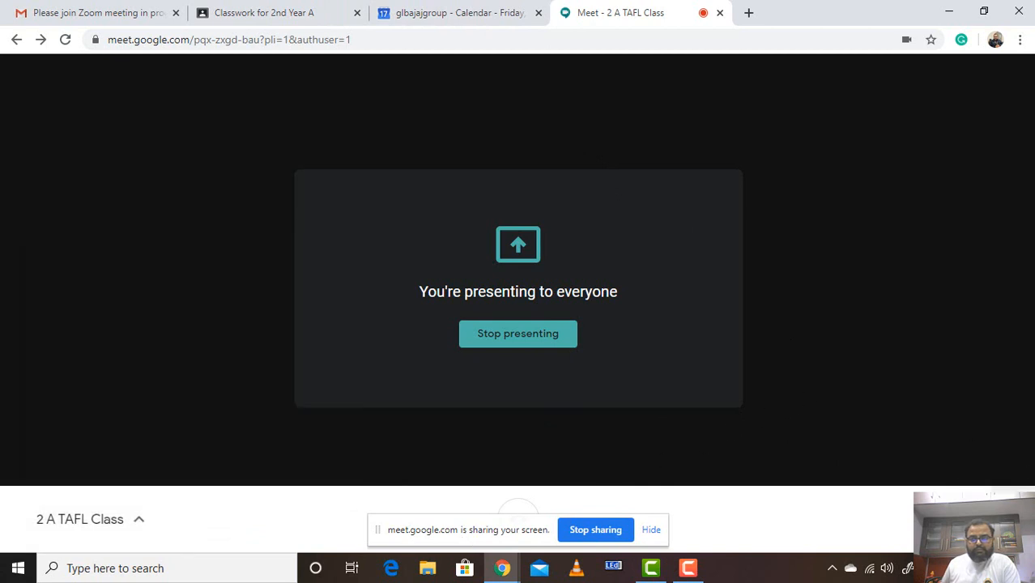
left_click(995, 519)
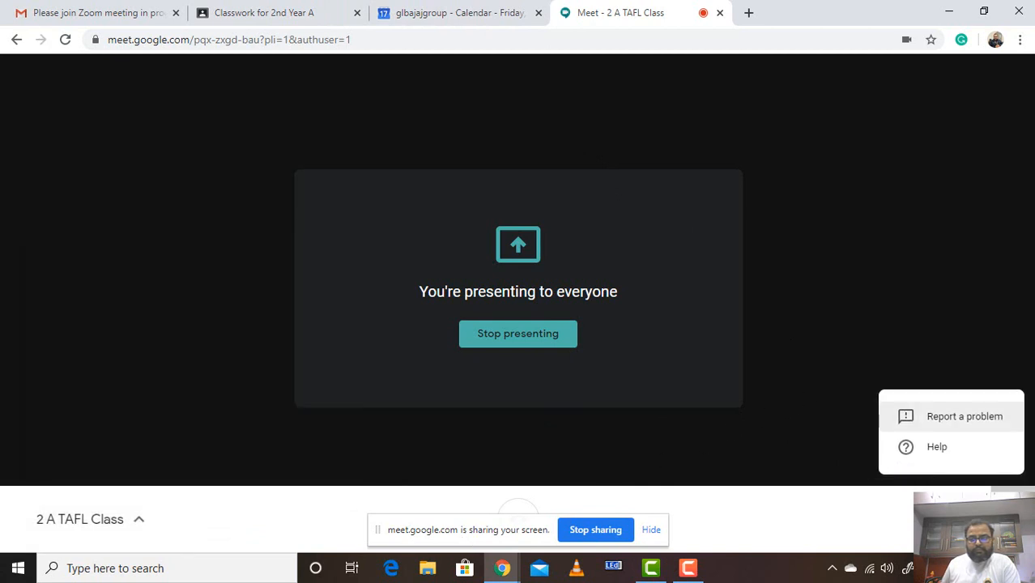
left_click(828, 467)
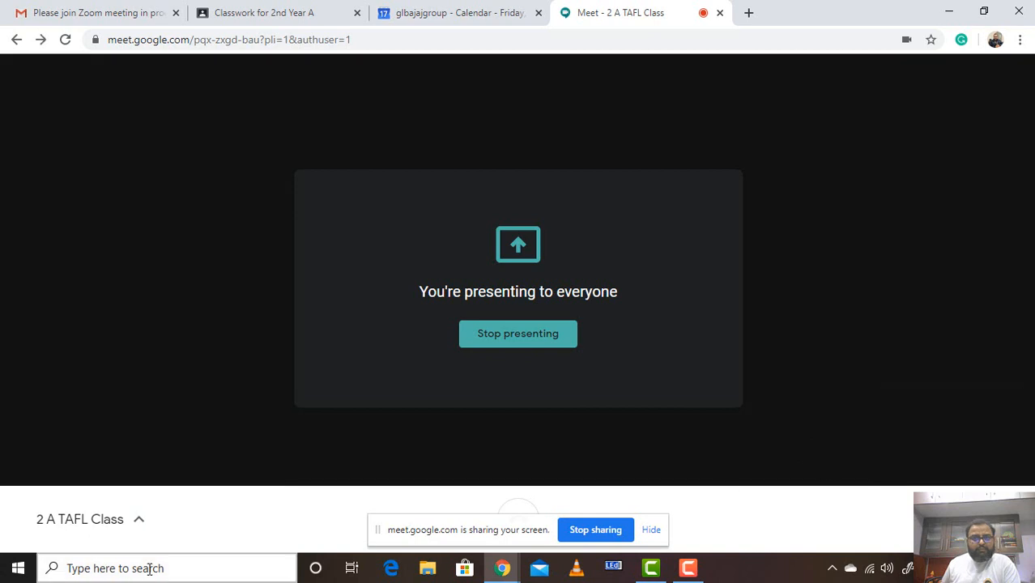
Show the meeting details again and stop sharing the screen
left_click(141, 528)
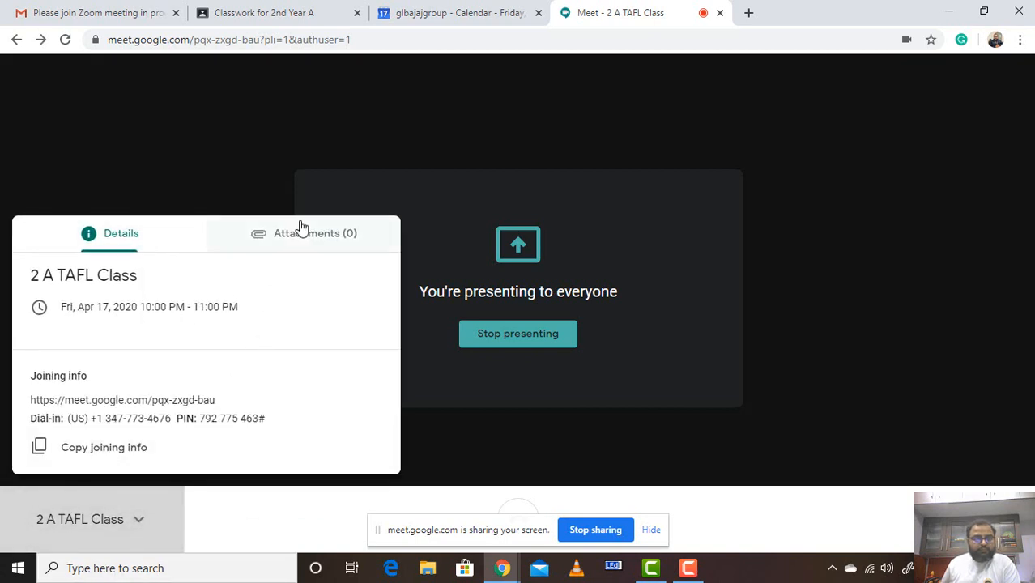
left_click(595, 530)
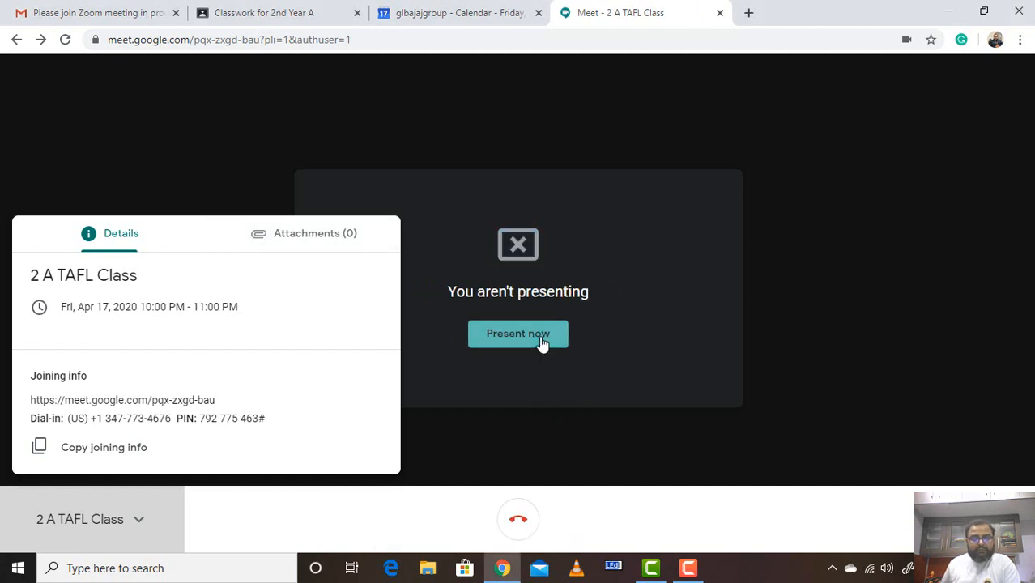
left_click(848, 132)
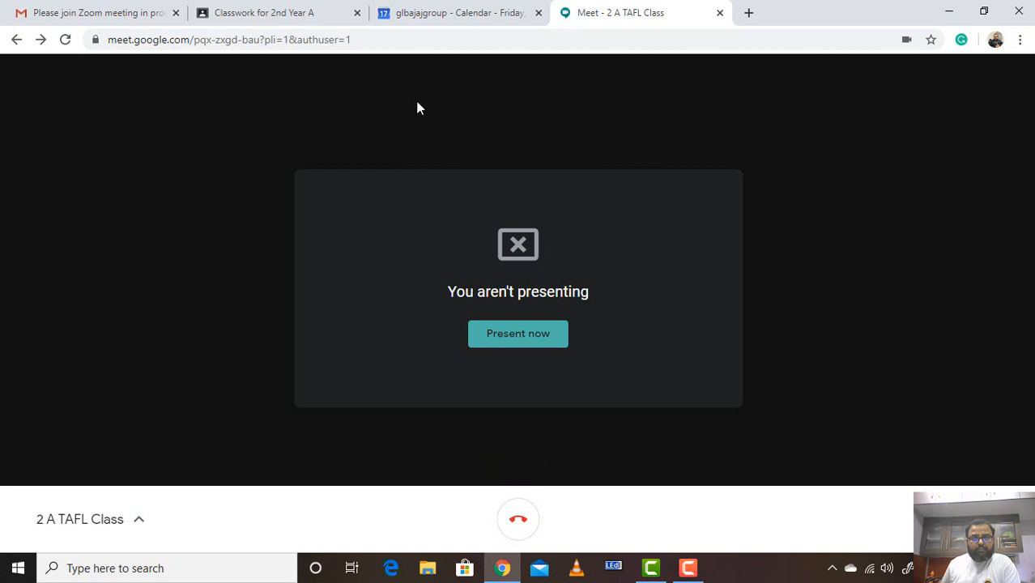
left_click(542, 349)
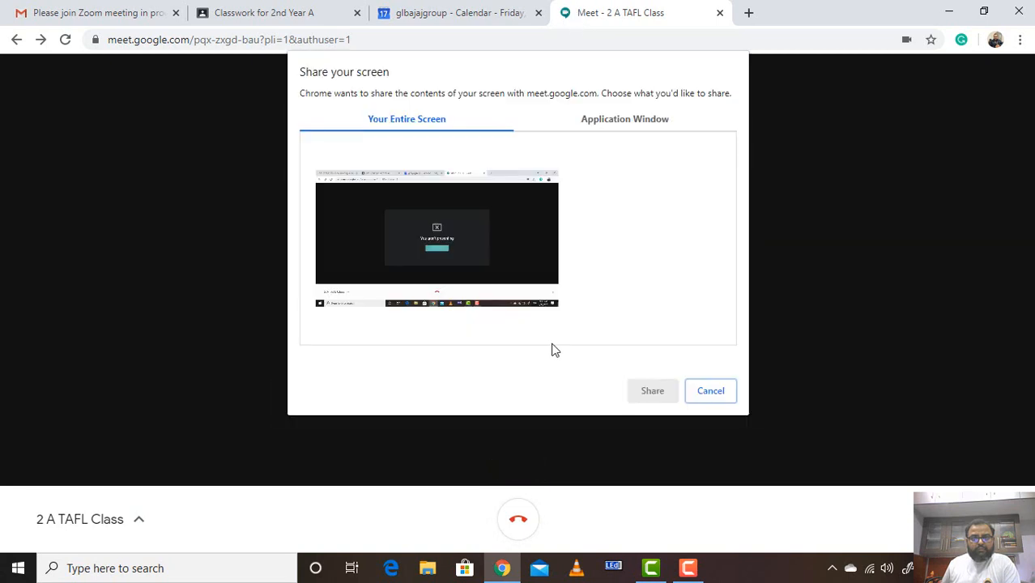
left_click(713, 393)
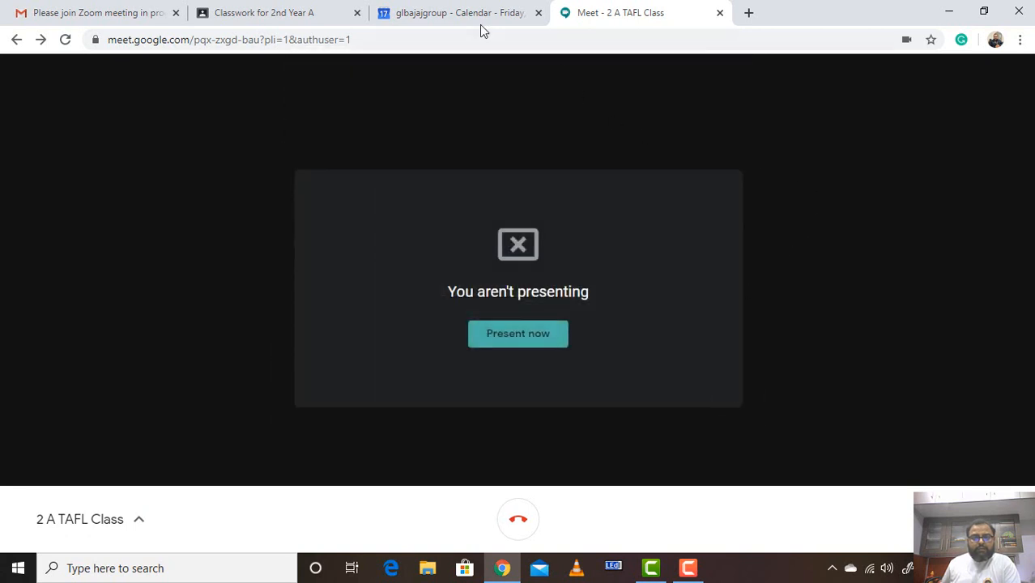
Leave the presentation-only session of the 2 A TAFL Class meeting and rejoin it as a regular participant
left_click(128, 526)
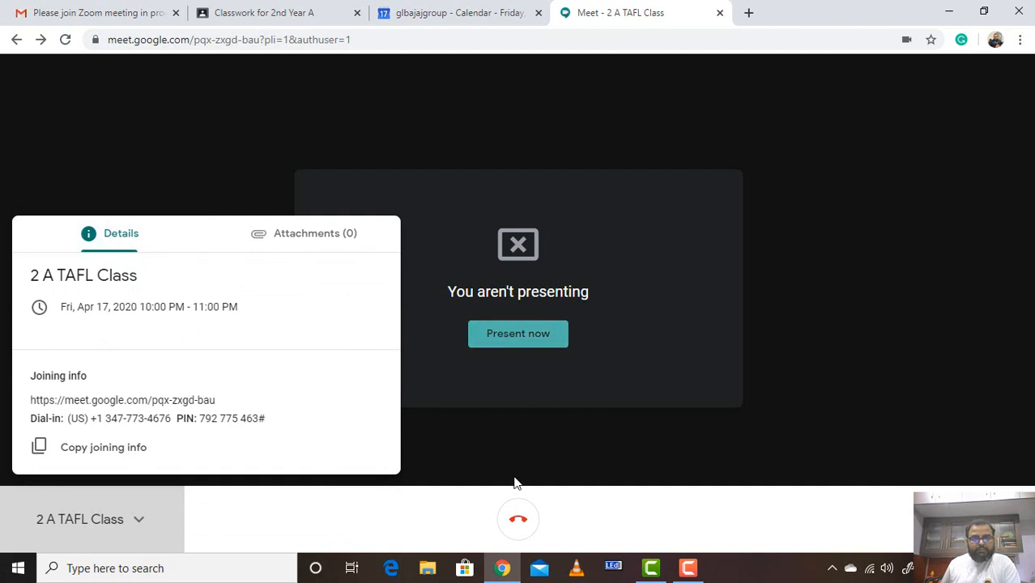
left_click(519, 523)
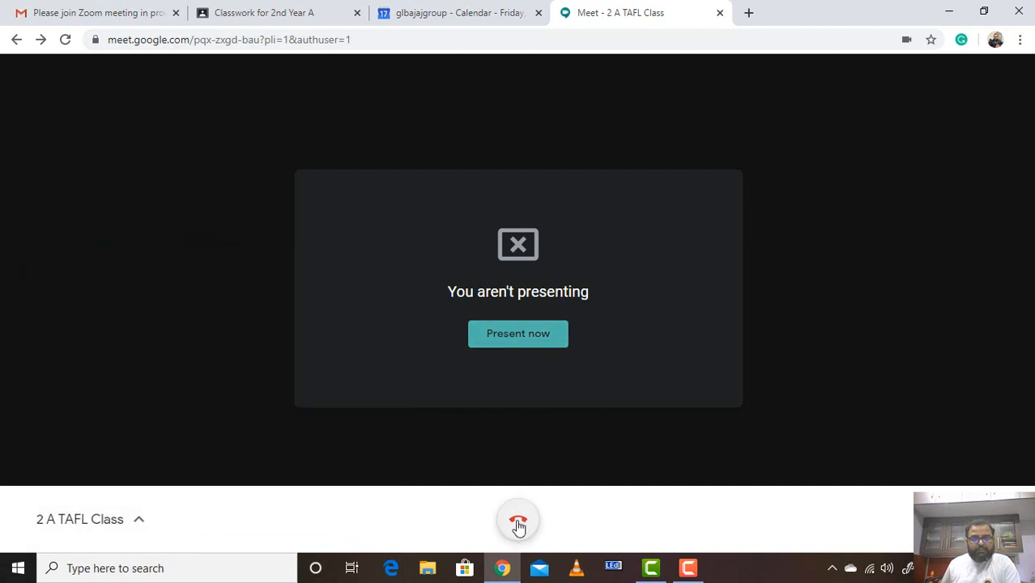
left_click(519, 523)
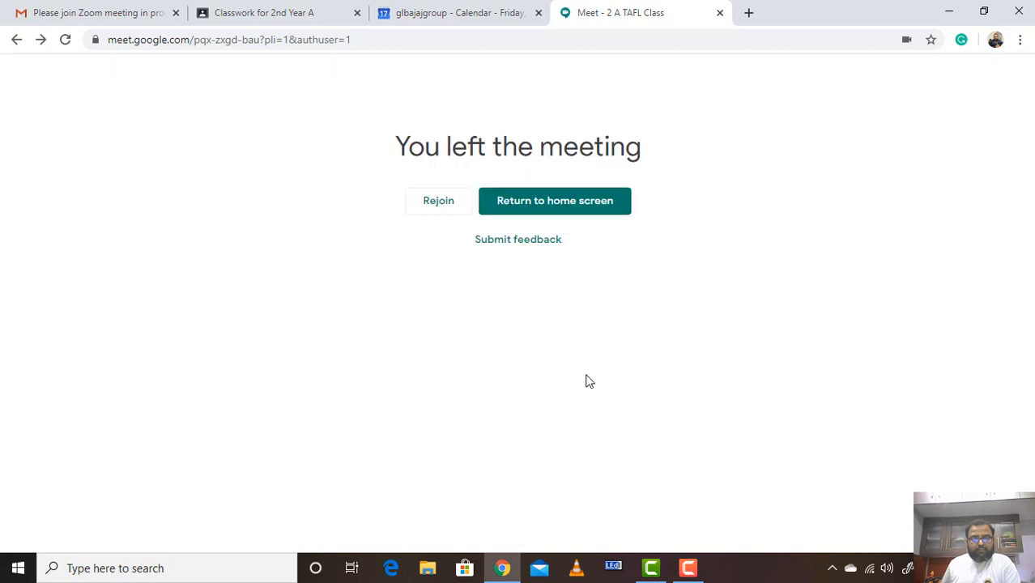
left_click(454, 210)
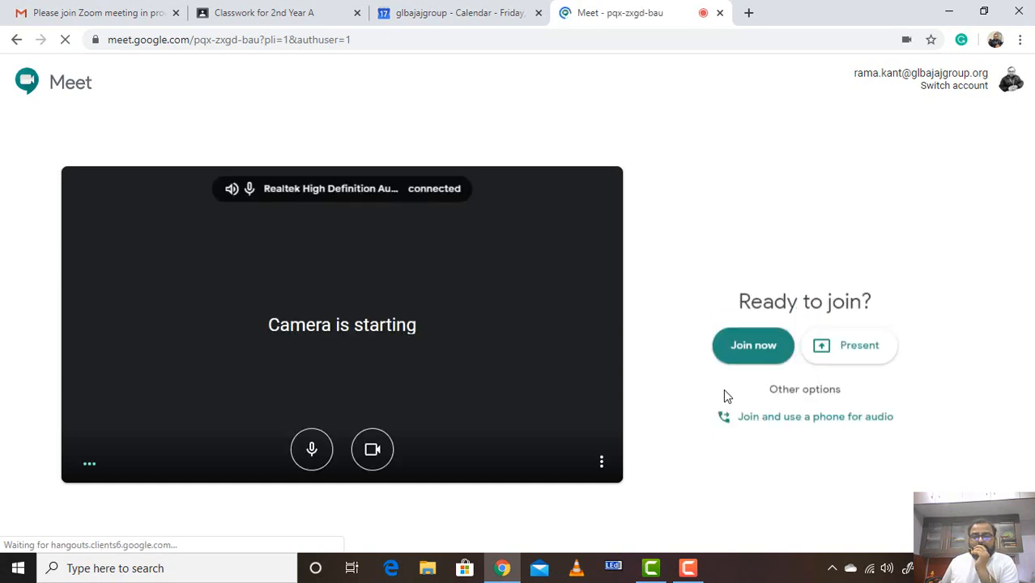
left_click(751, 338)
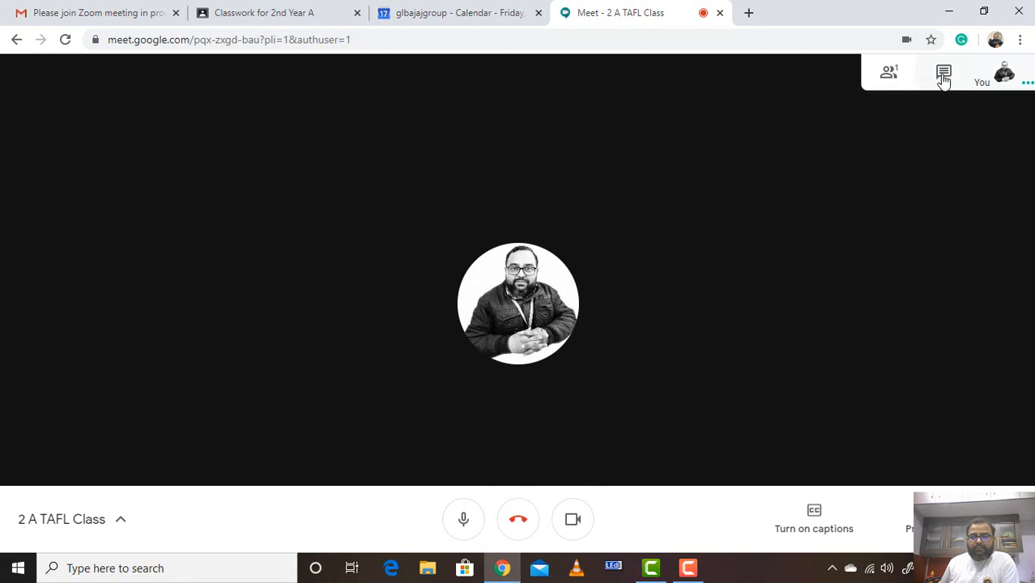
Send the guest an e-mail invitation to the ongoing meeting, selecting the guest's address from the people search
left_click(892, 76)
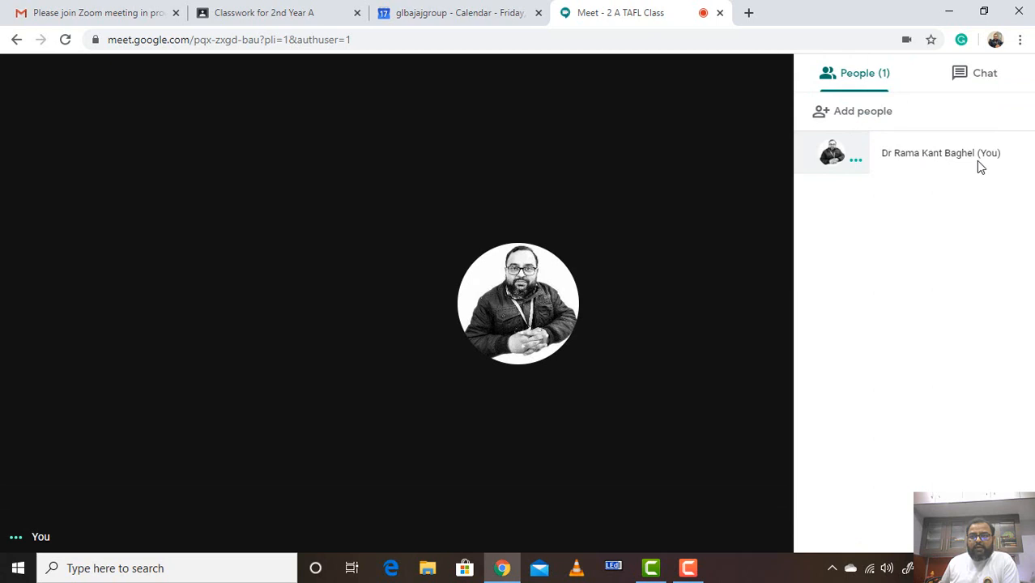
left_click(844, 114)
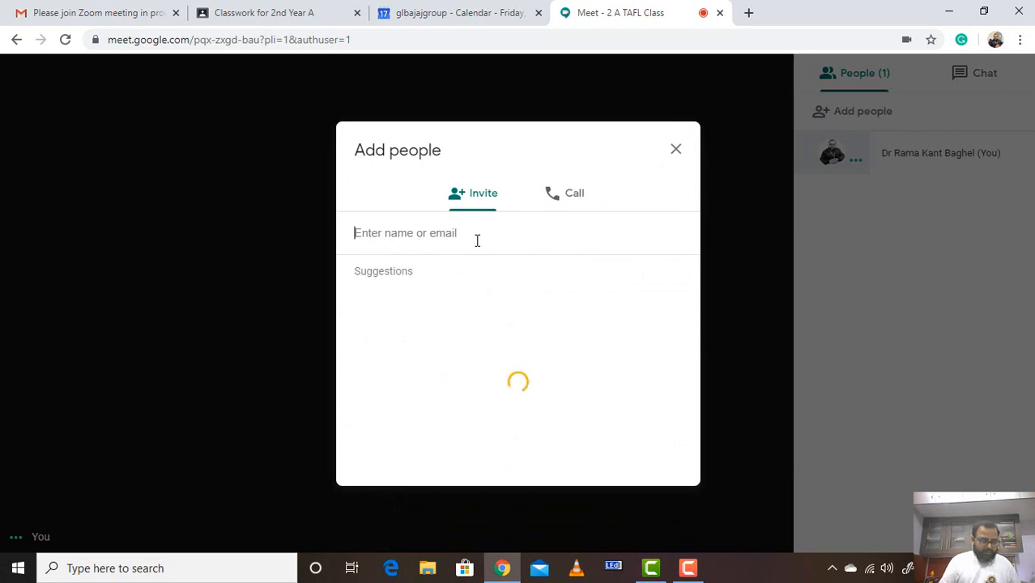
key("ctrl+v")
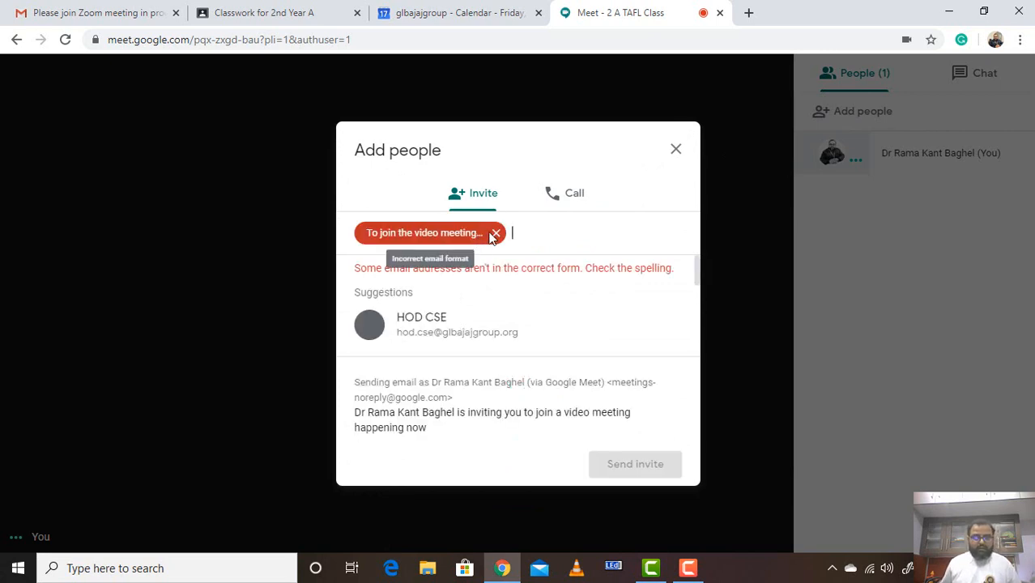
left_click(494, 234)
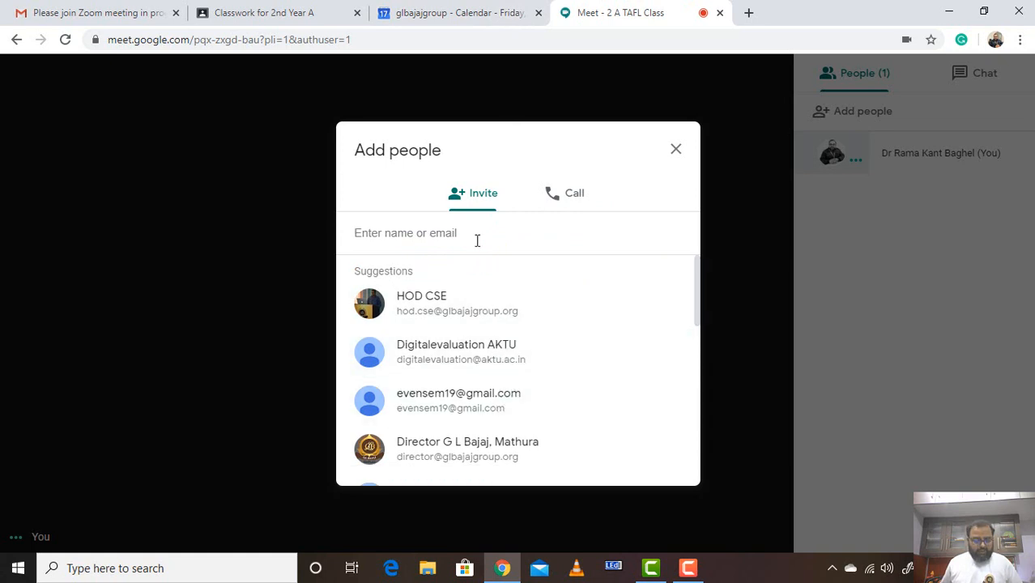
type("f")
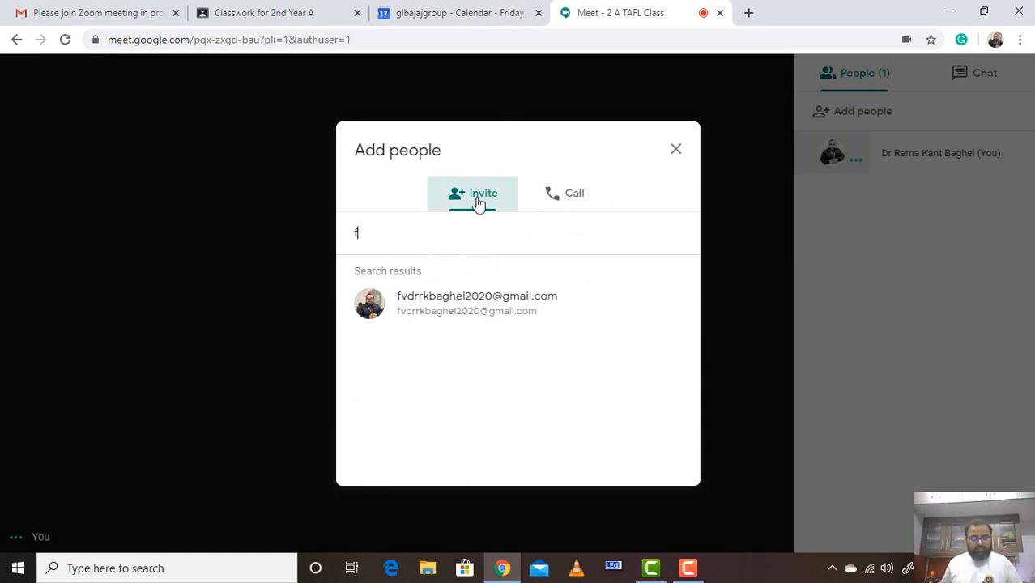
left_click(510, 314)
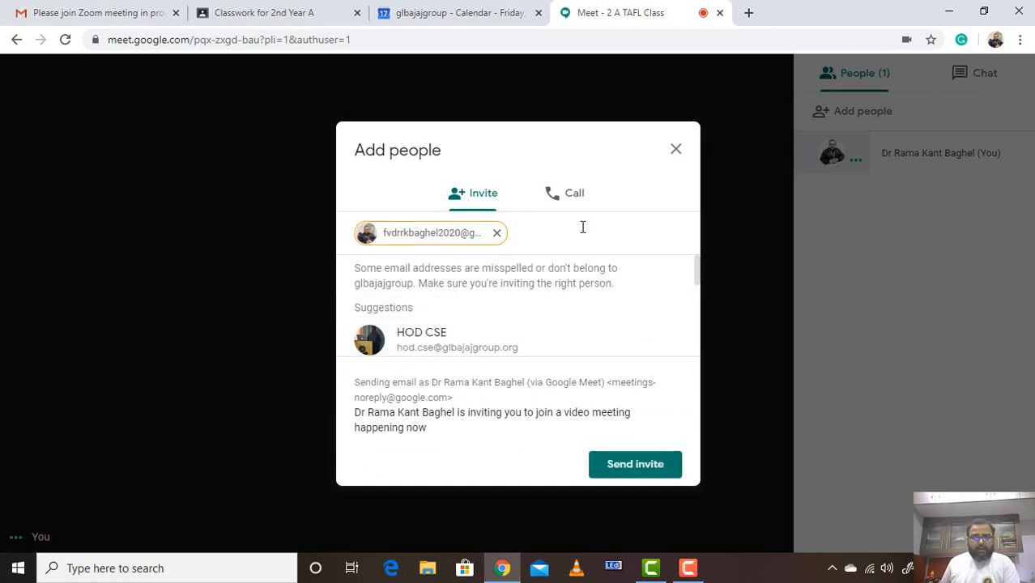
left_click(654, 472)
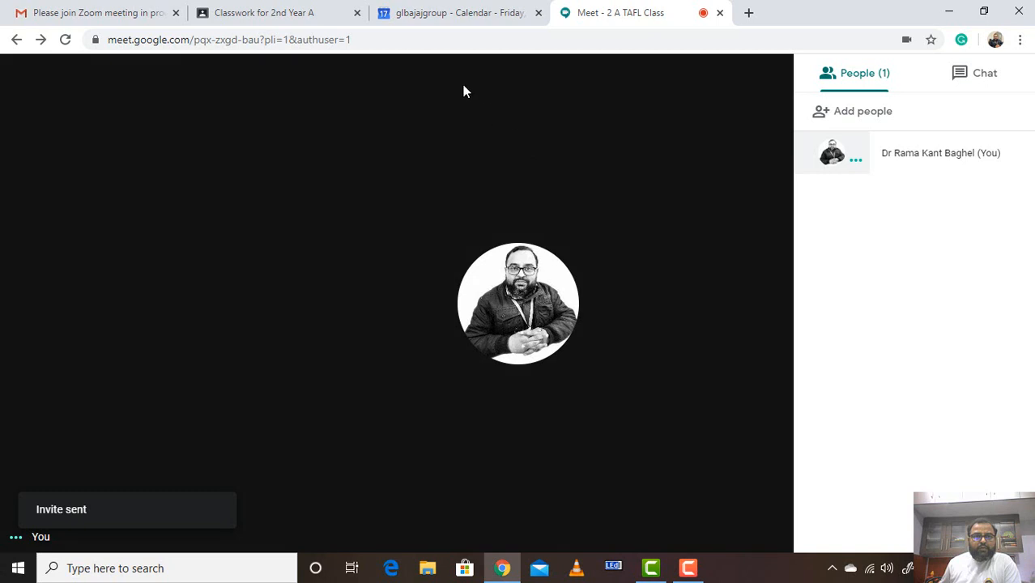
Switch to Gmail and open the inbox of the invited guest's account
left_click(136, 11)
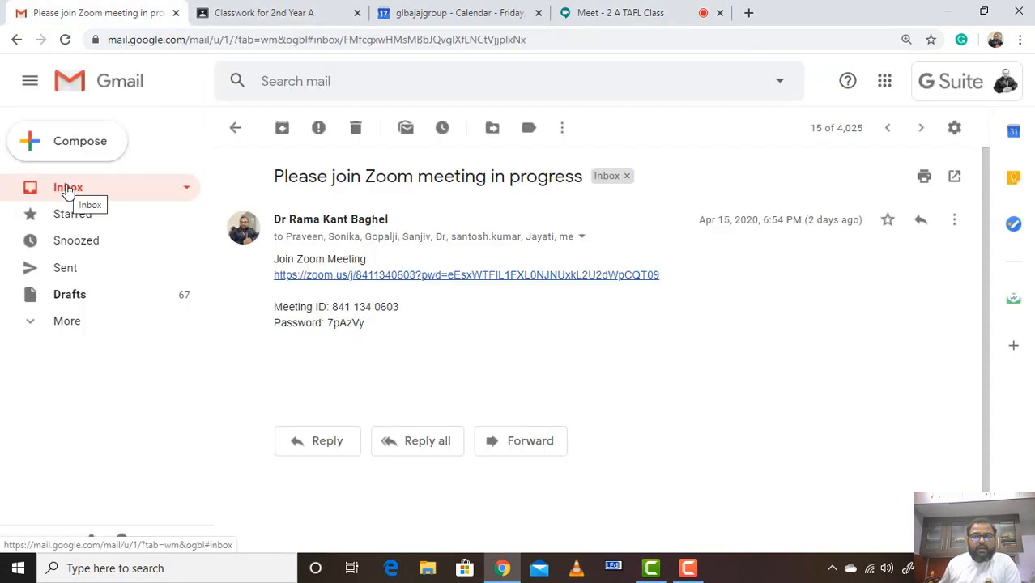
left_click(1005, 83)
scroll(883, 380, "down", 3)
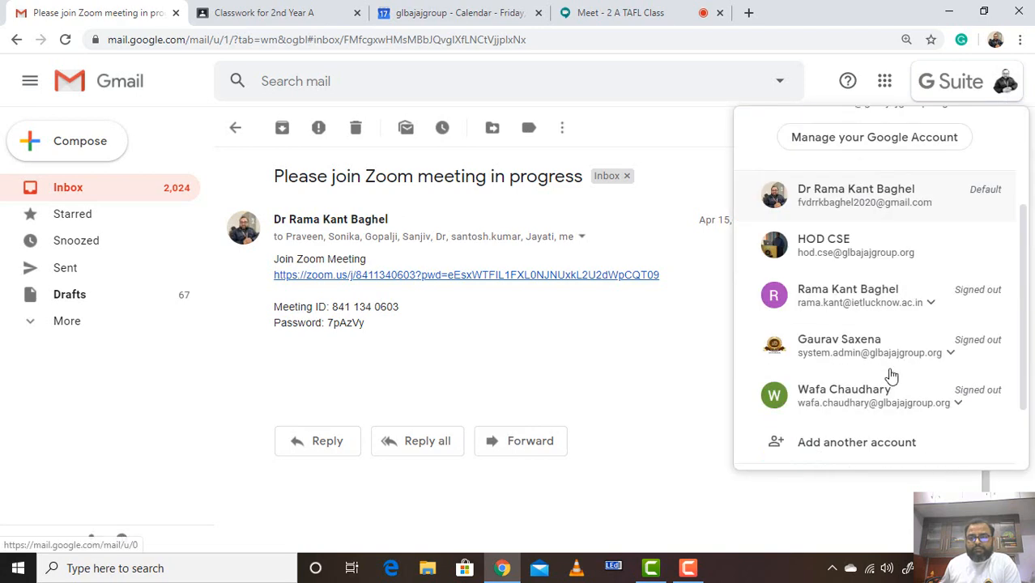
scroll(891, 356, "up", 3)
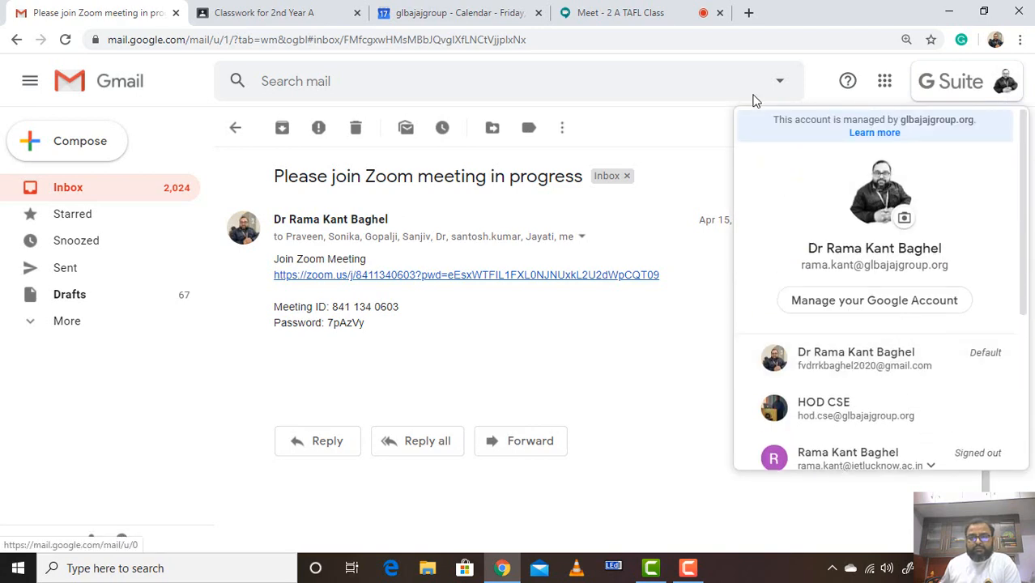
left_click(869, 356)
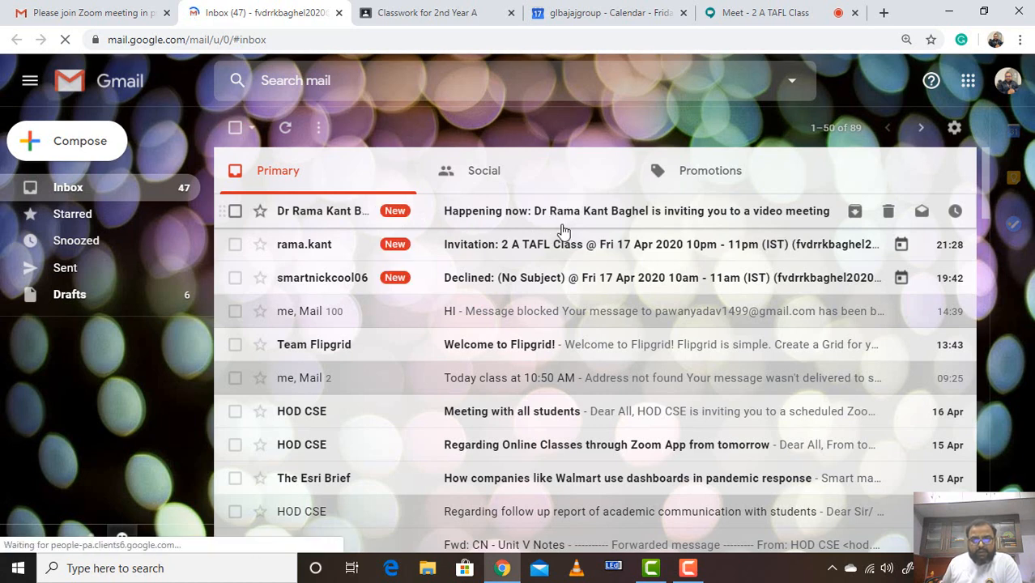
Open the "Happening now" video meeting invitation and join the meeting from it in a second Meet session
left_click(562, 223)
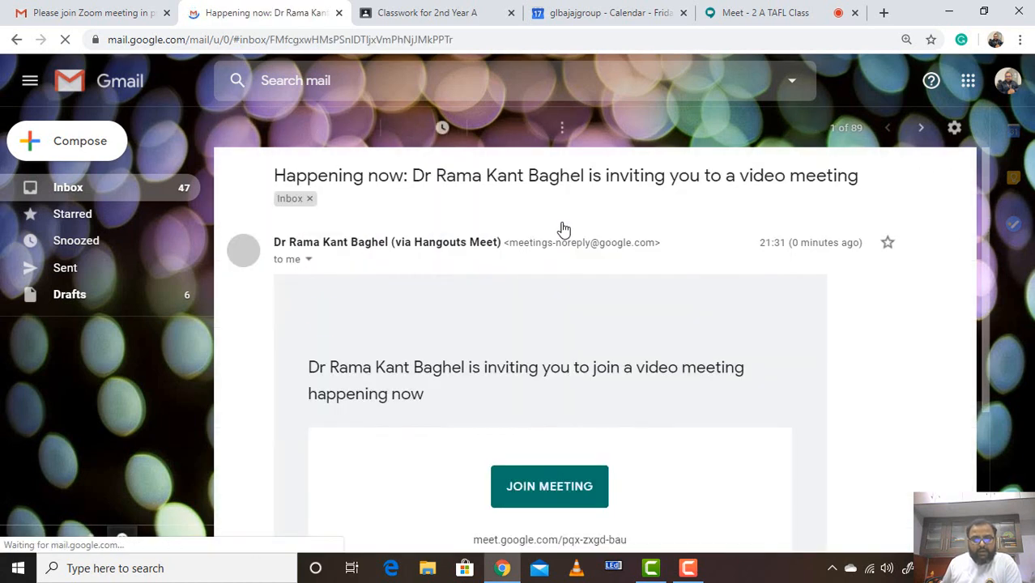
left_click(556, 506)
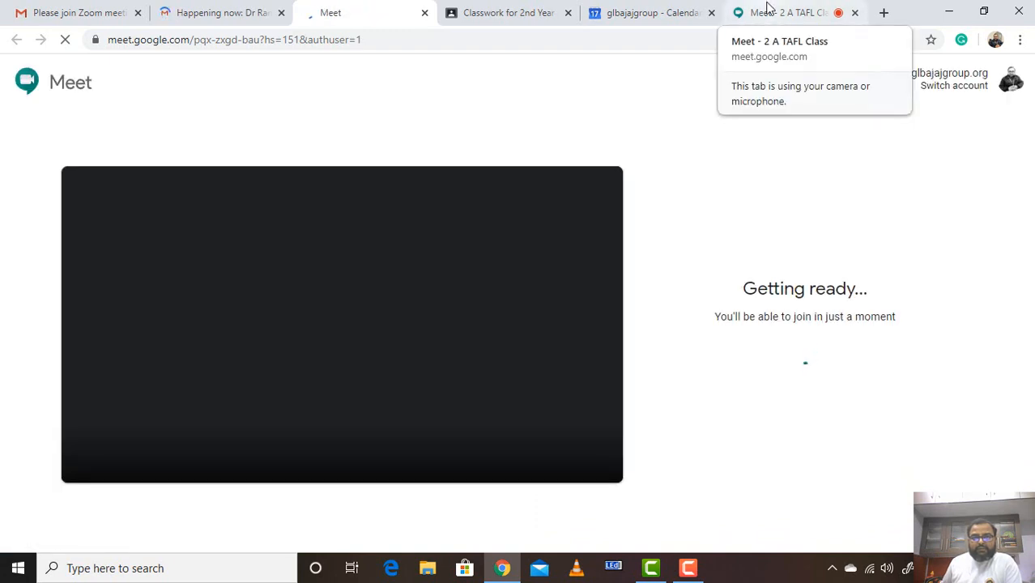
left_click(768, 12)
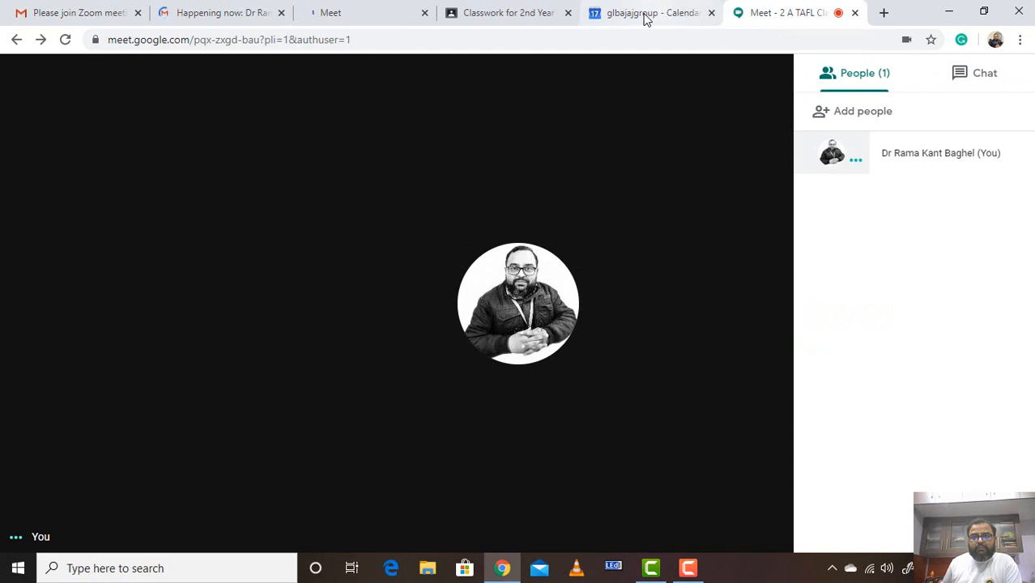
left_click(375, 12)
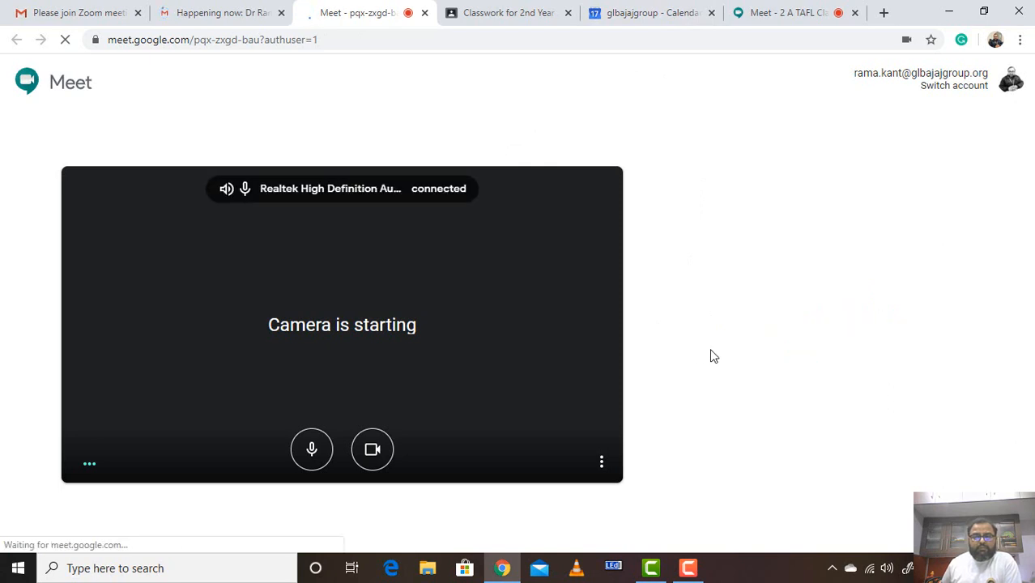
left_click(753, 325)
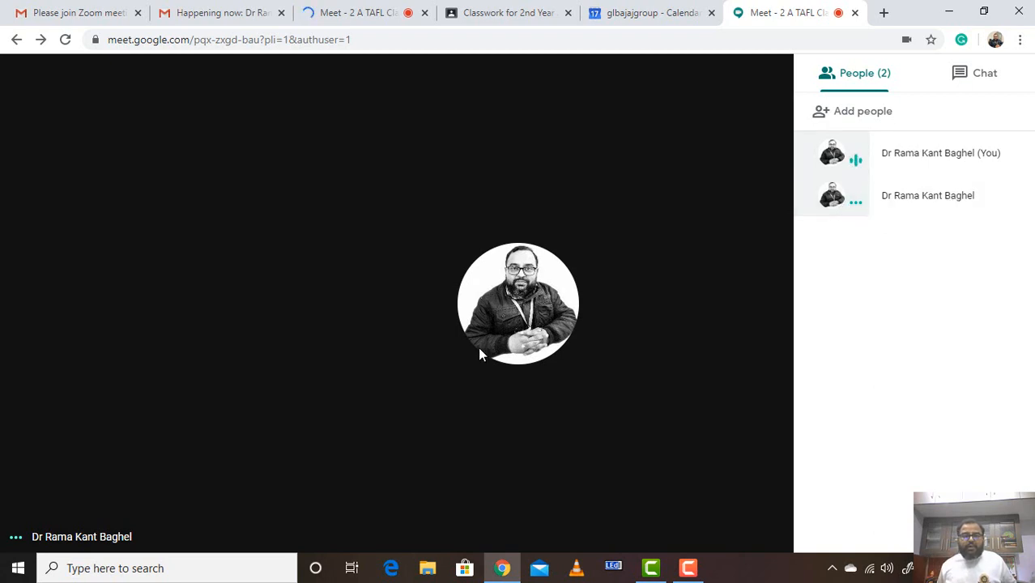
Close the participant list, share the entire screen with the meeting, and check the second Meet session
left_click(617, 469)
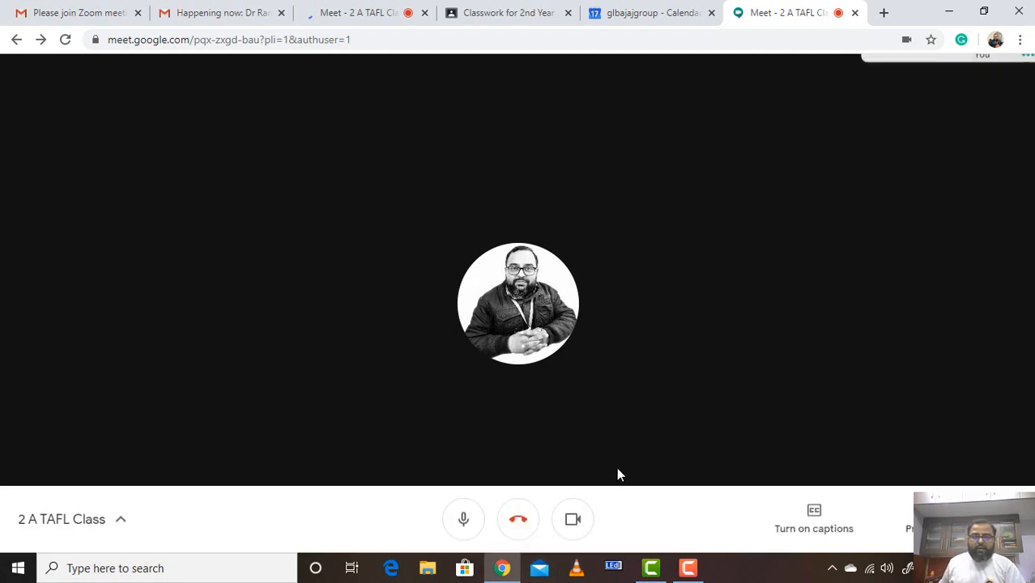
left_click(924, 522)
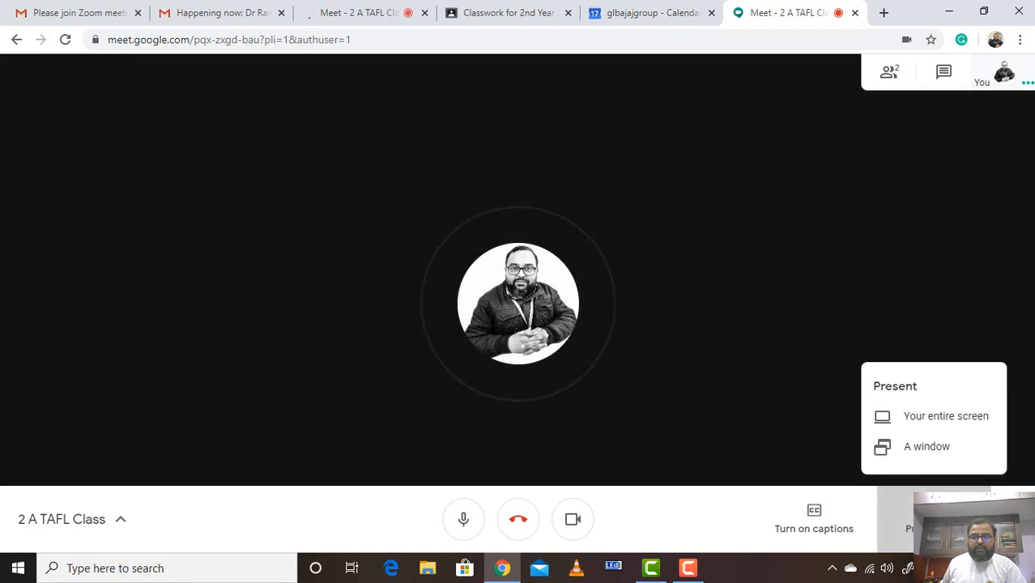
left_click(934, 426)
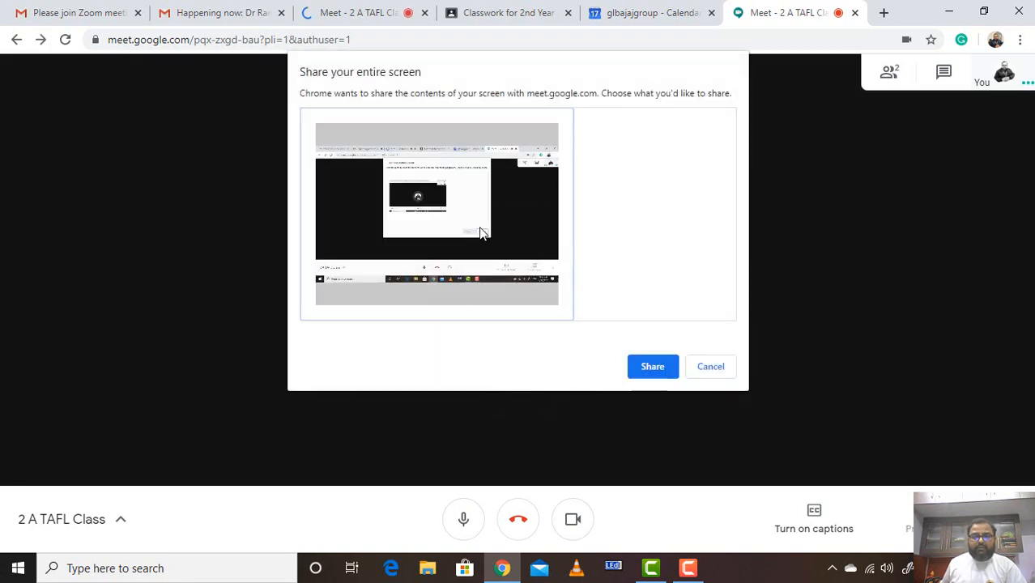
left_click(655, 366)
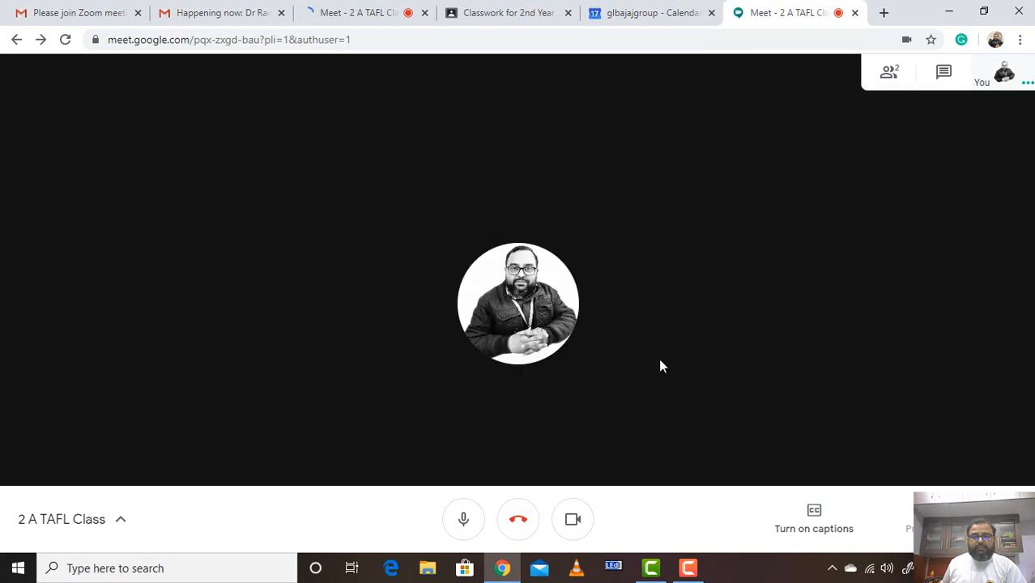
left_click(374, 15)
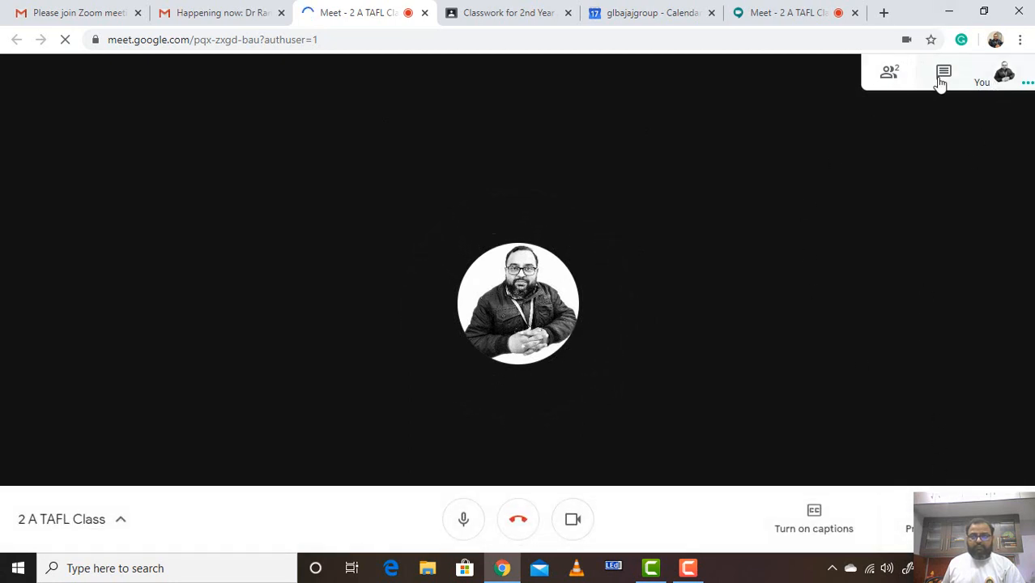
left_click(687, 569)
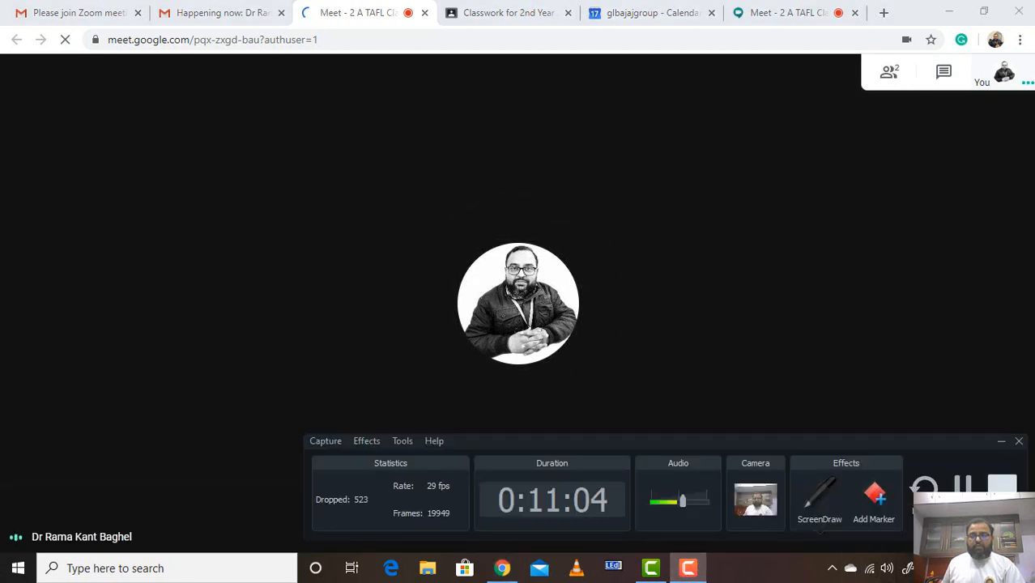